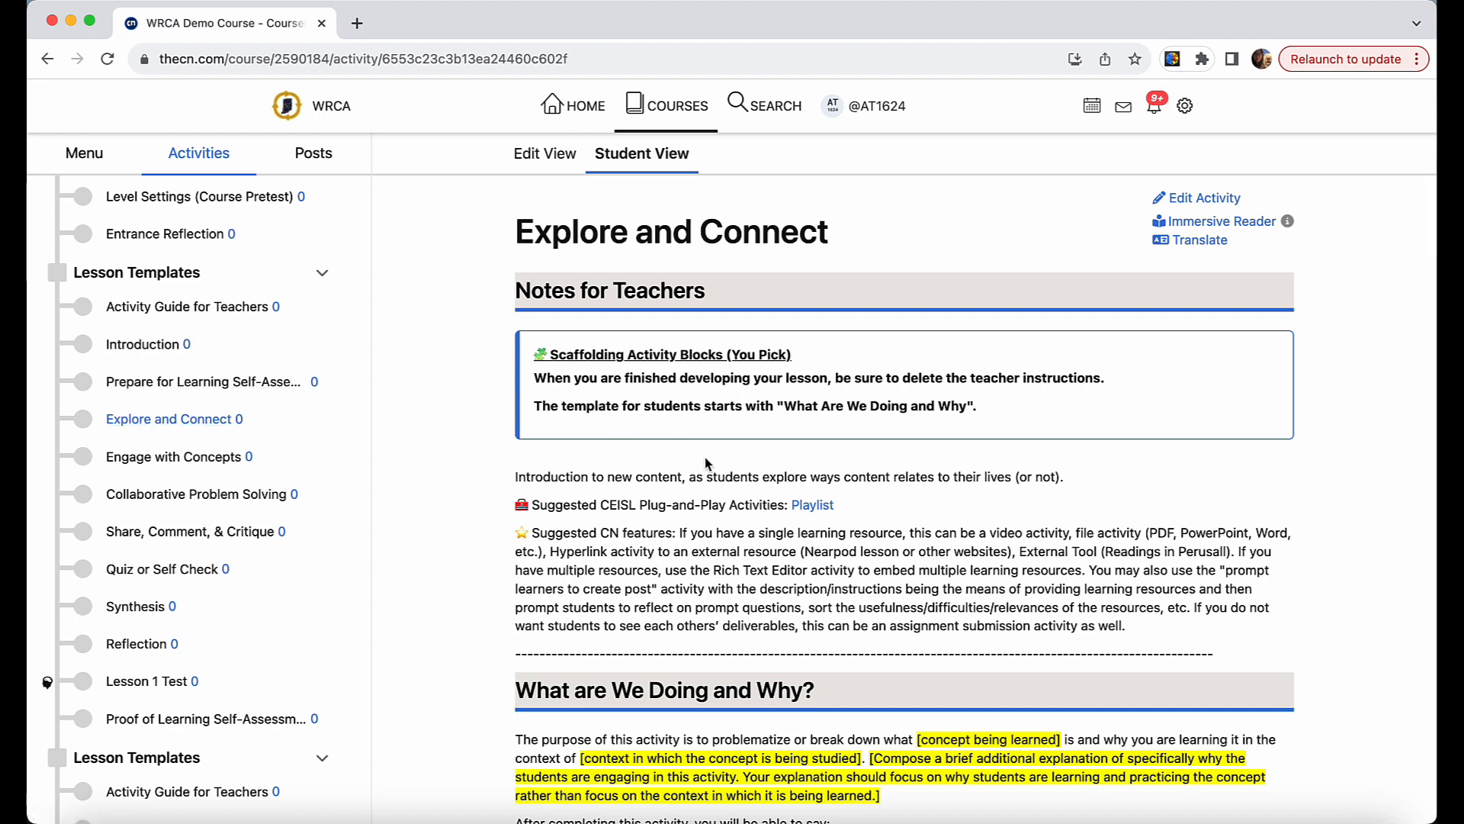
# Open the Explore and Connect activity for editing and change its activity type to Prompt Learners to Create Post.
pyautogui.click(1206, 202)
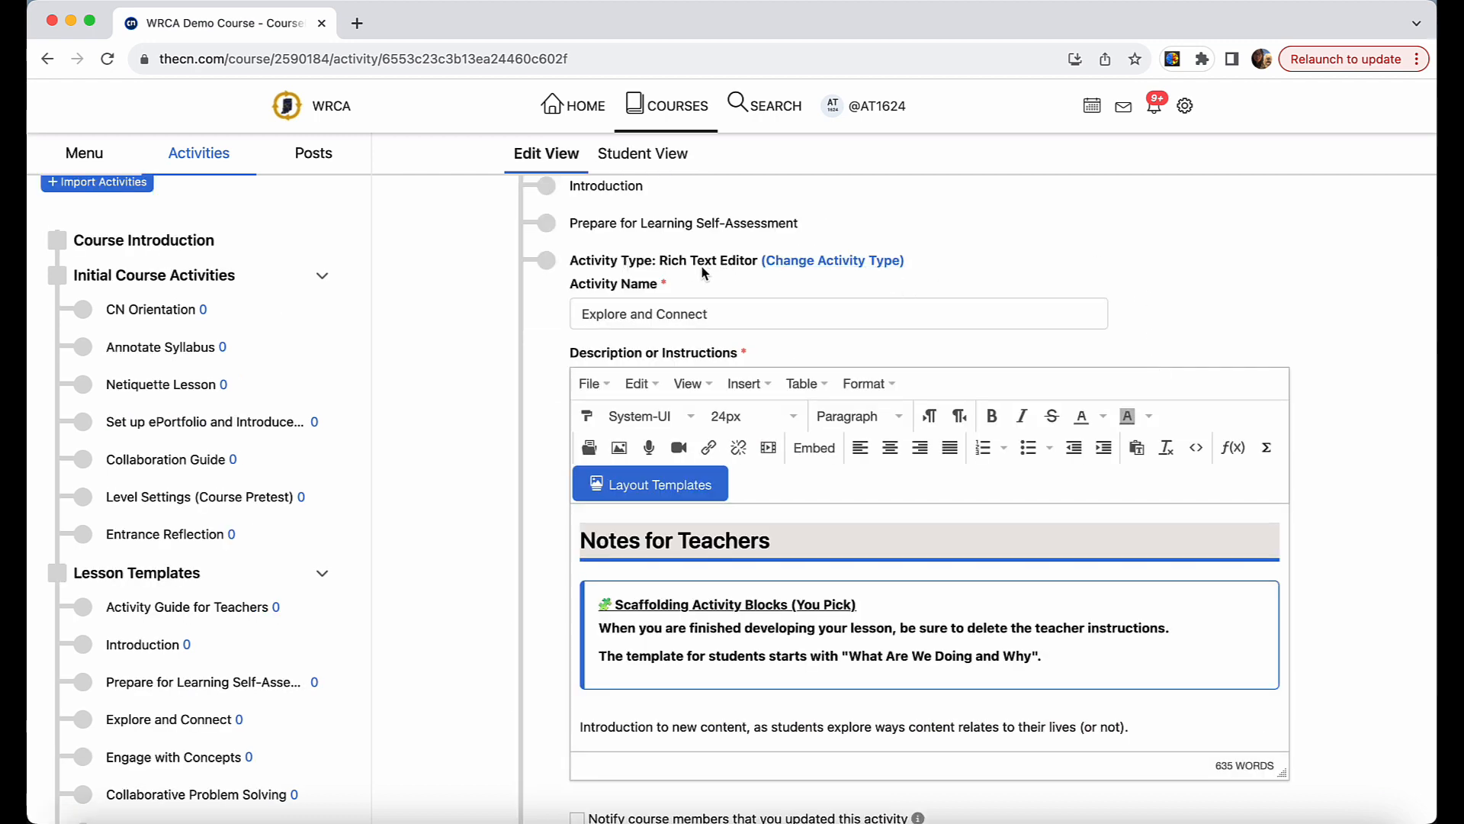
pyautogui.click(806, 260)
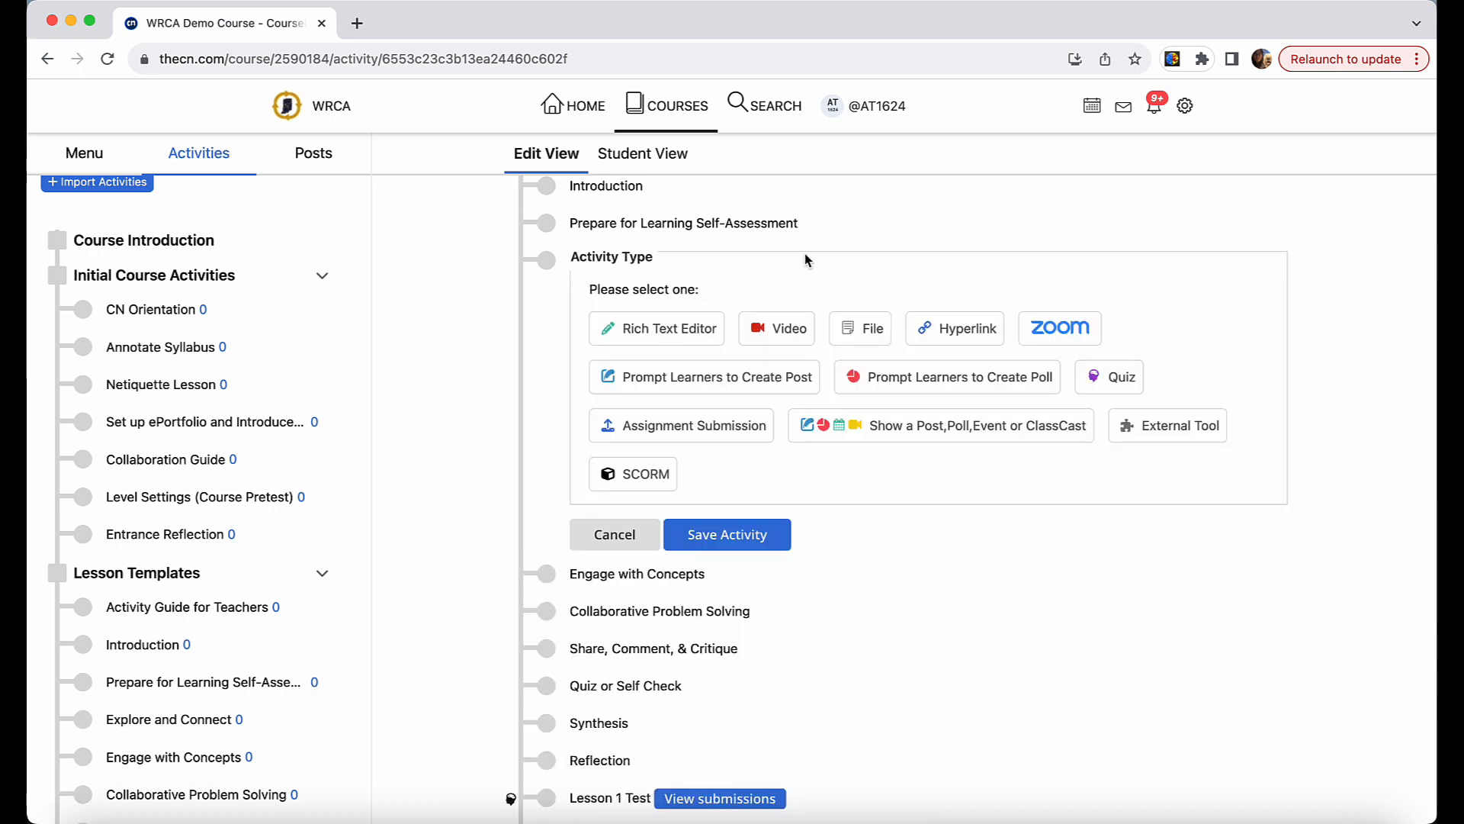
pyautogui.click(668, 390)
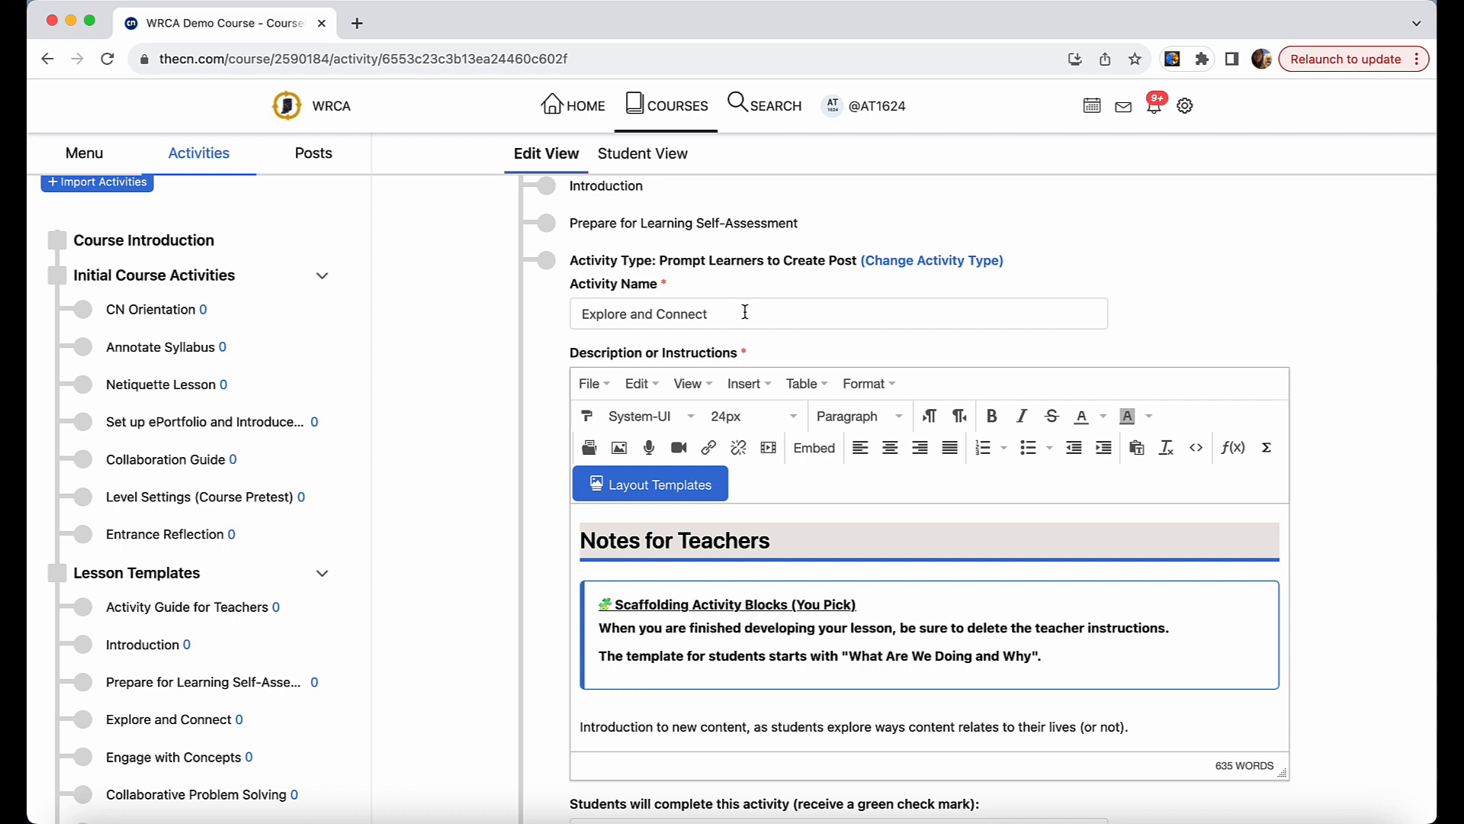
# Rename the activity as "1.3 Exploring the Impact of Teachers".
pyautogui.moveTo(745, 310); pyautogui.dragTo(568, 318)
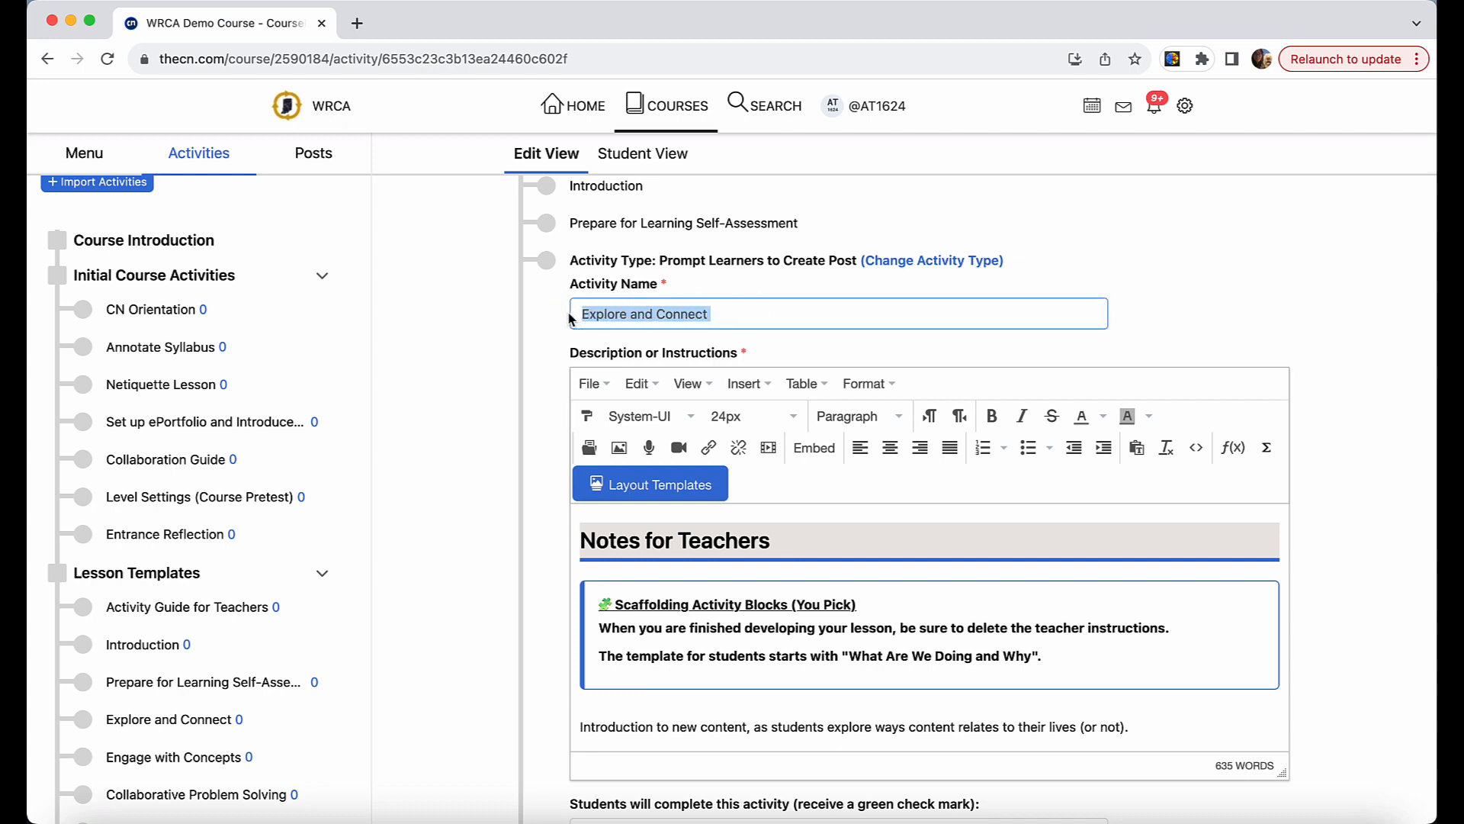
pyautogui.write('1.3 Exploring the Impact of Teachers')
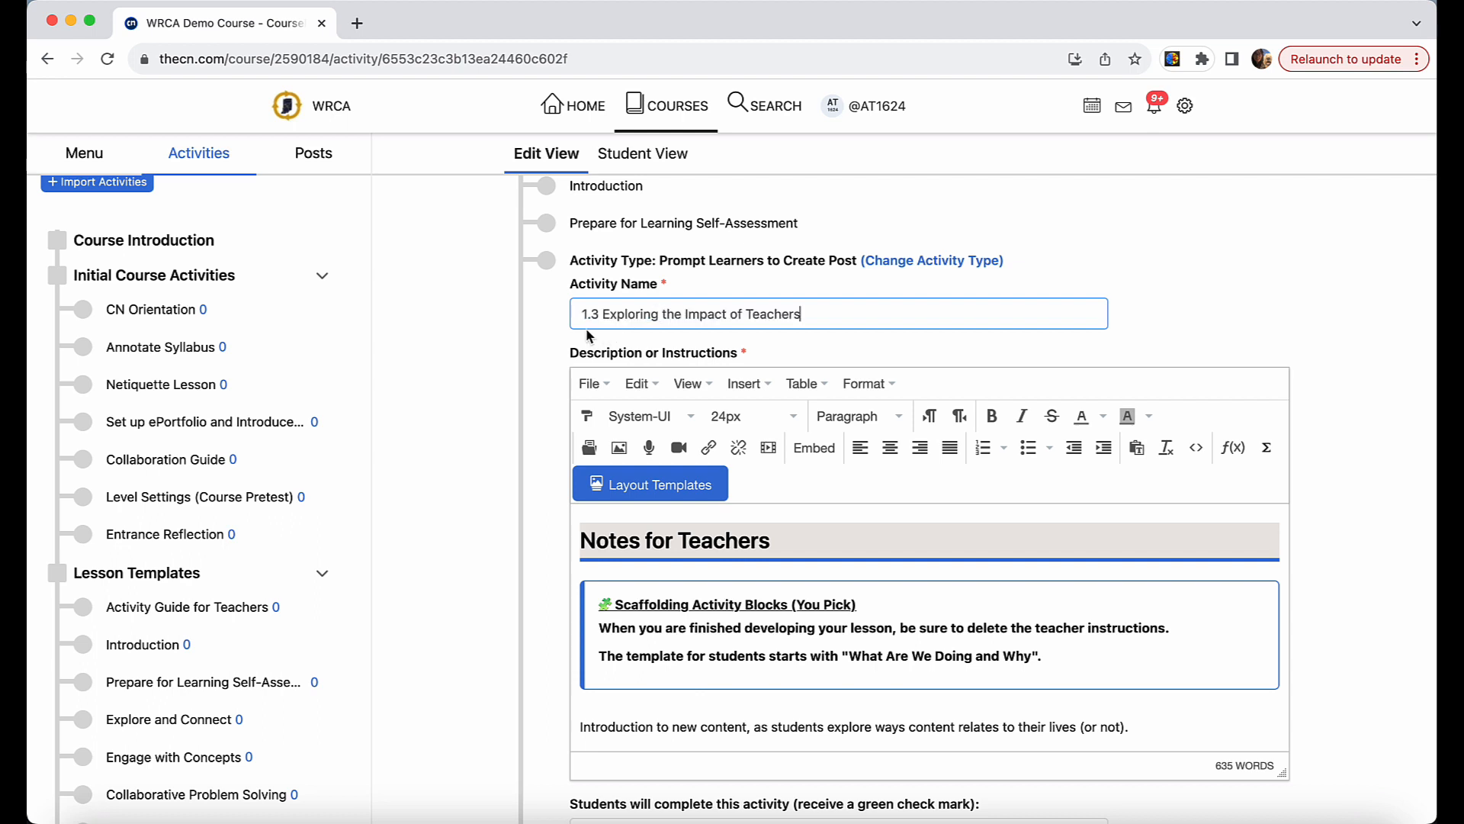
pyautogui.click(599, 313)
pyautogui.moveTo(599, 314); pyautogui.dragTo(579, 314)
pyautogui.click(843, 309)
# Enlarge the description editor vertically so that more of the template text fits in it.
pyautogui.scroll(-3, 837, 519)
pyautogui.scroll(3, 837, 519)
pyautogui.scroll(-3, 1103, 303)
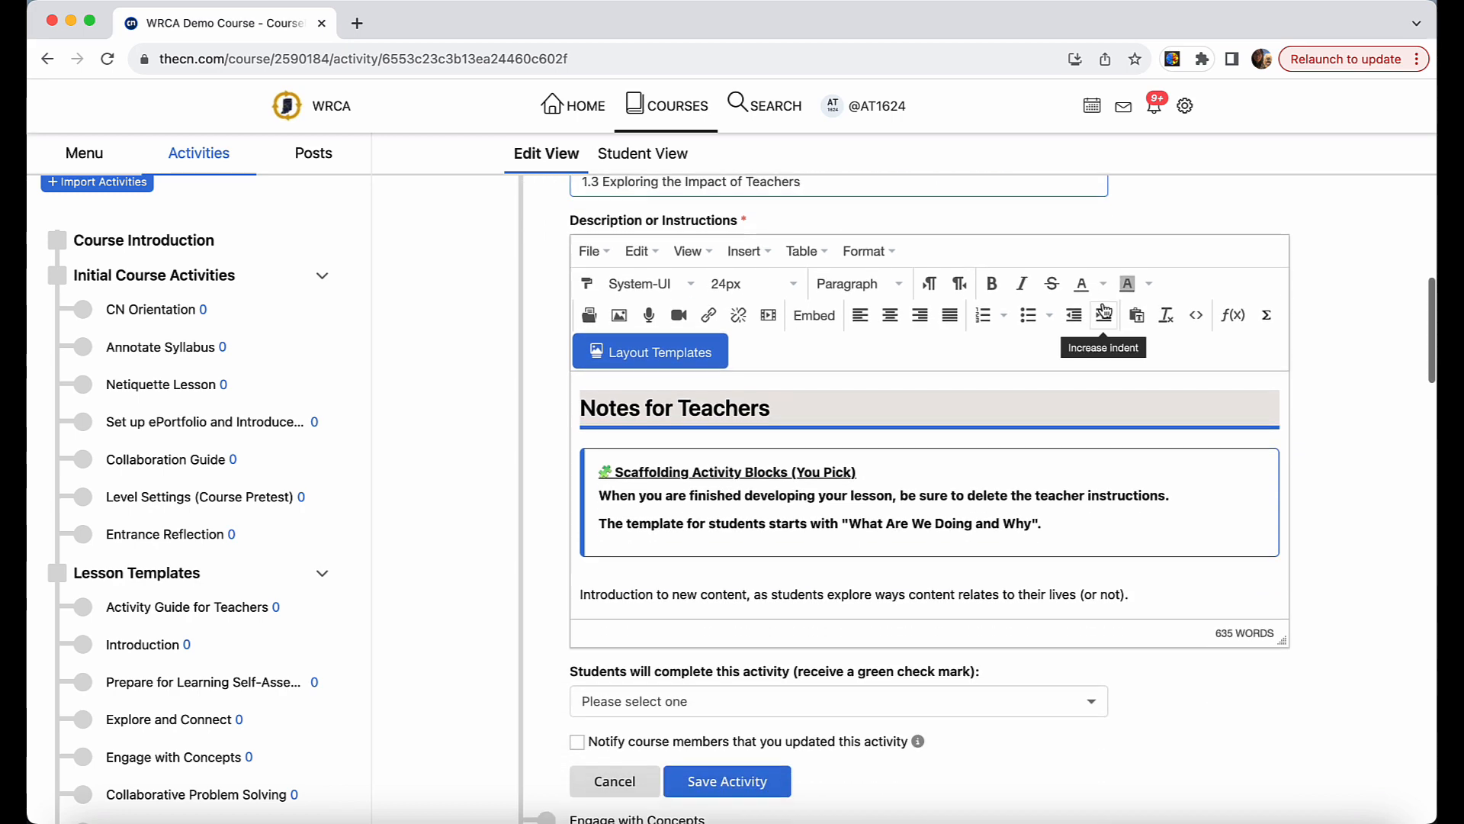
pyautogui.moveTo(1284, 643); pyautogui.dragTo(1288, 784)
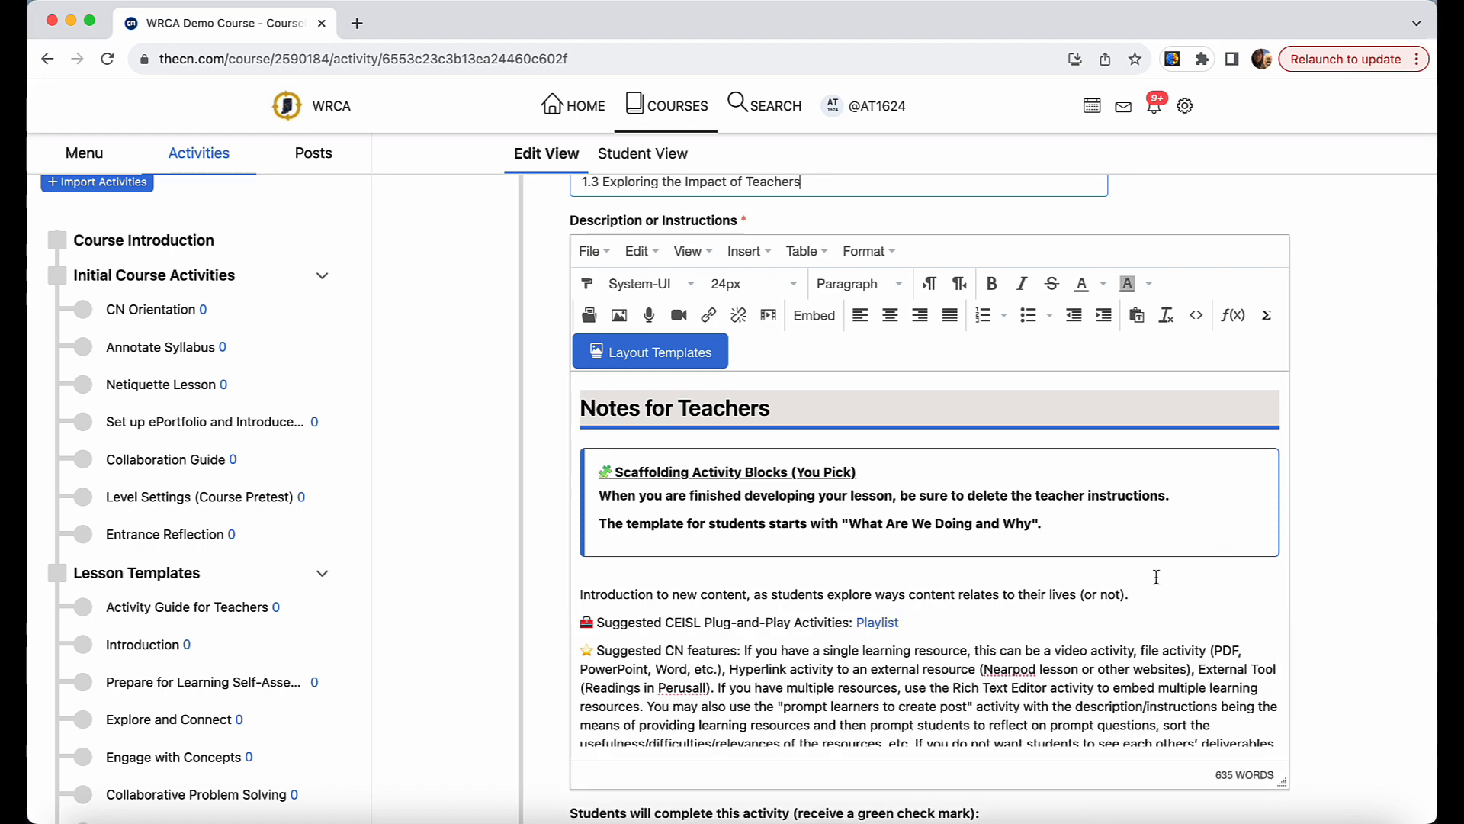
# Delete the whole Notes for Teachers section so the description starts with "What are We Doing and Why?".
pyautogui.scroll(-1, 1156, 578)
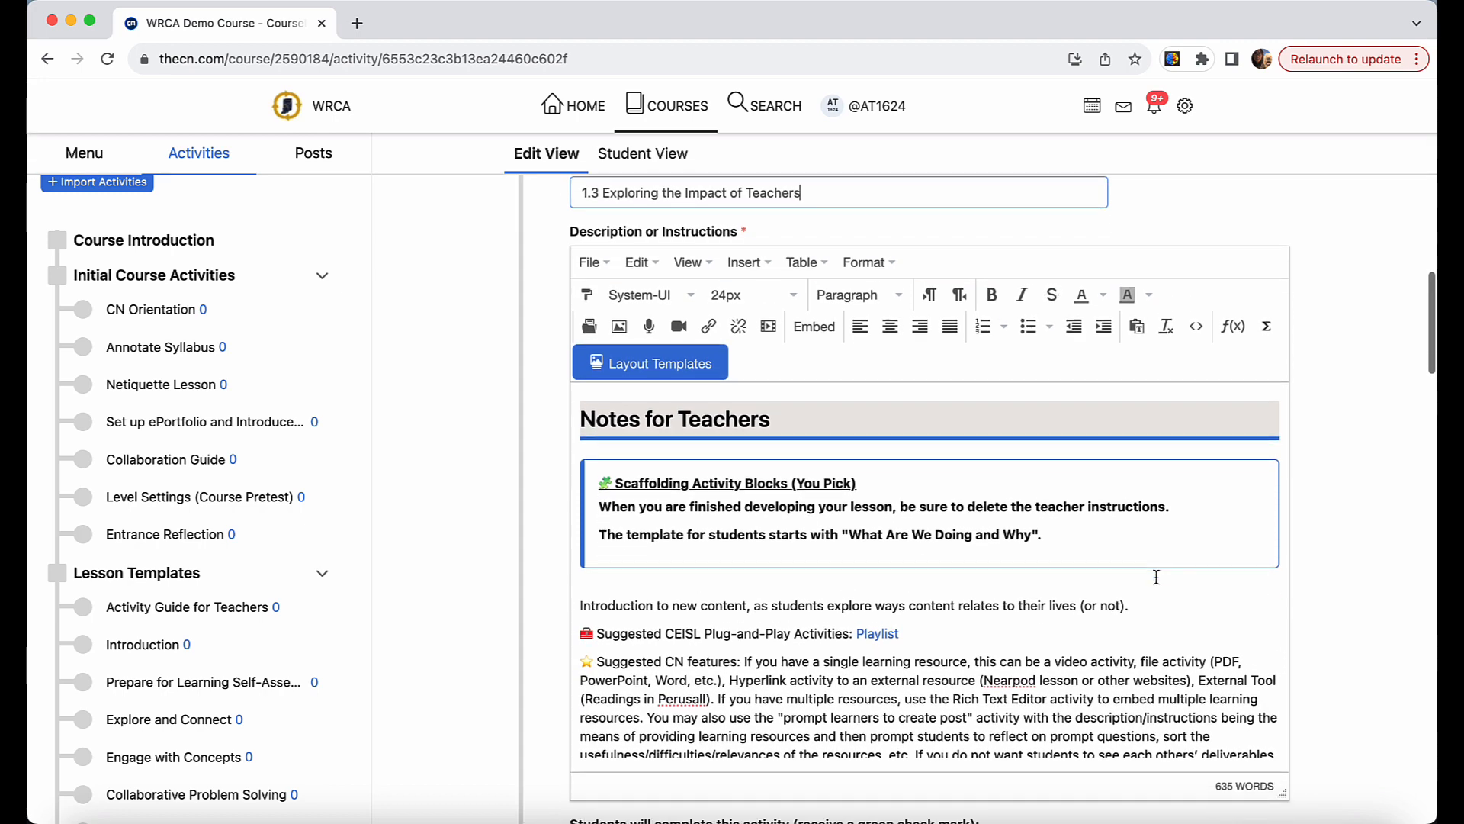
pyautogui.scroll(-1, 1156, 577)
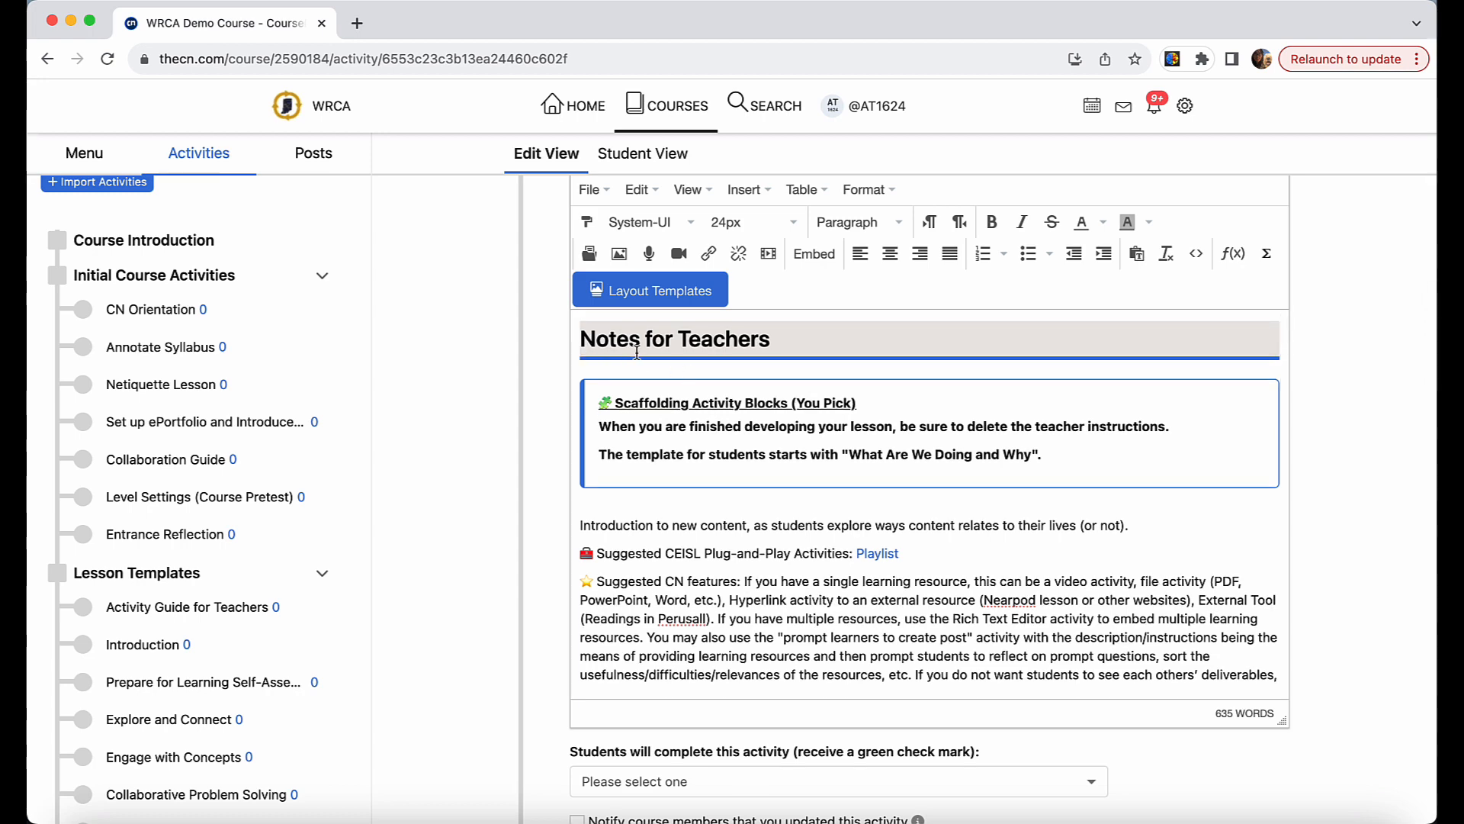
pyautogui.scroll(-2, 774, 547)
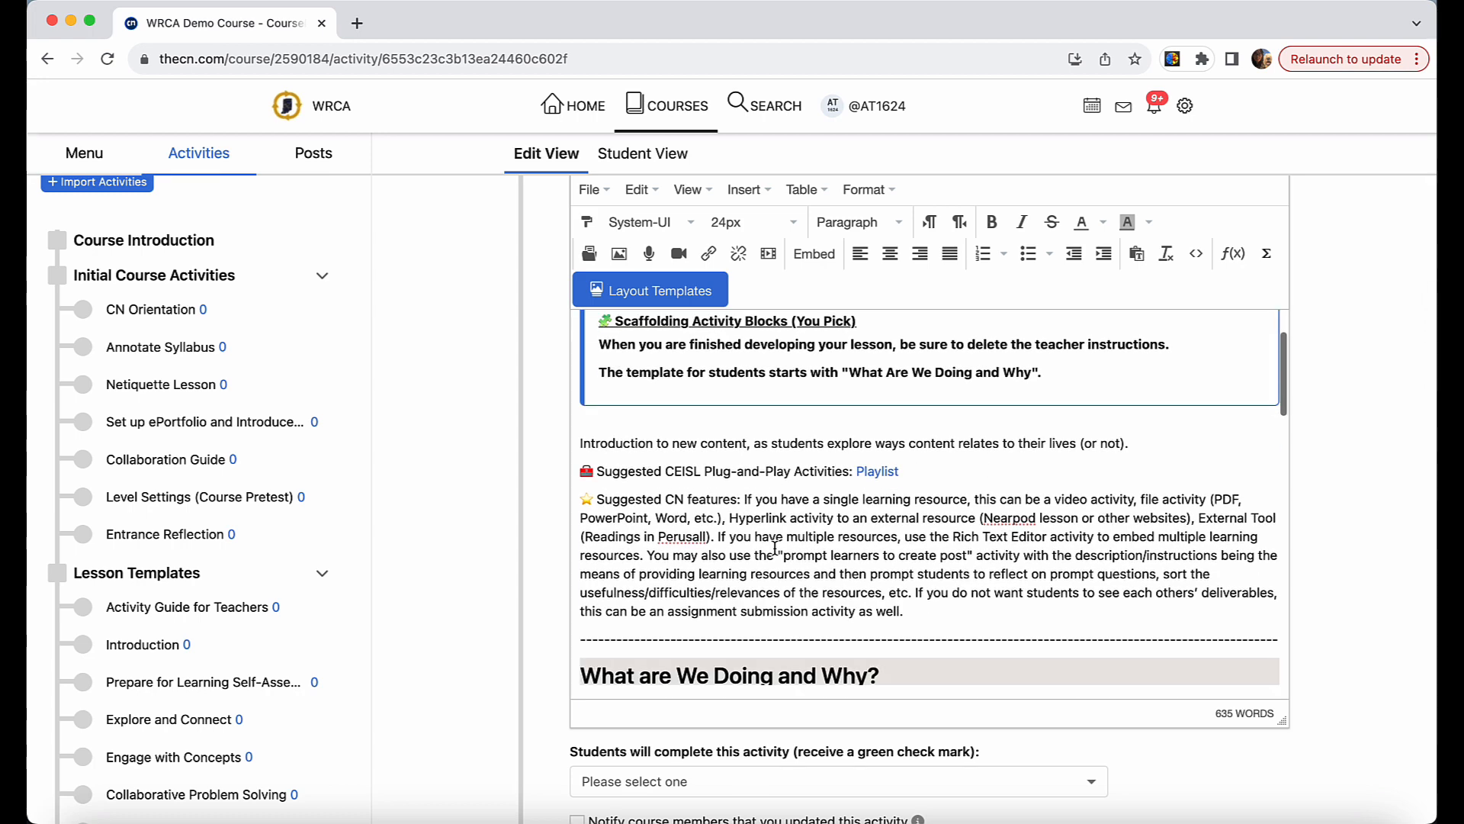
pyautogui.scroll(3, 759, 511)
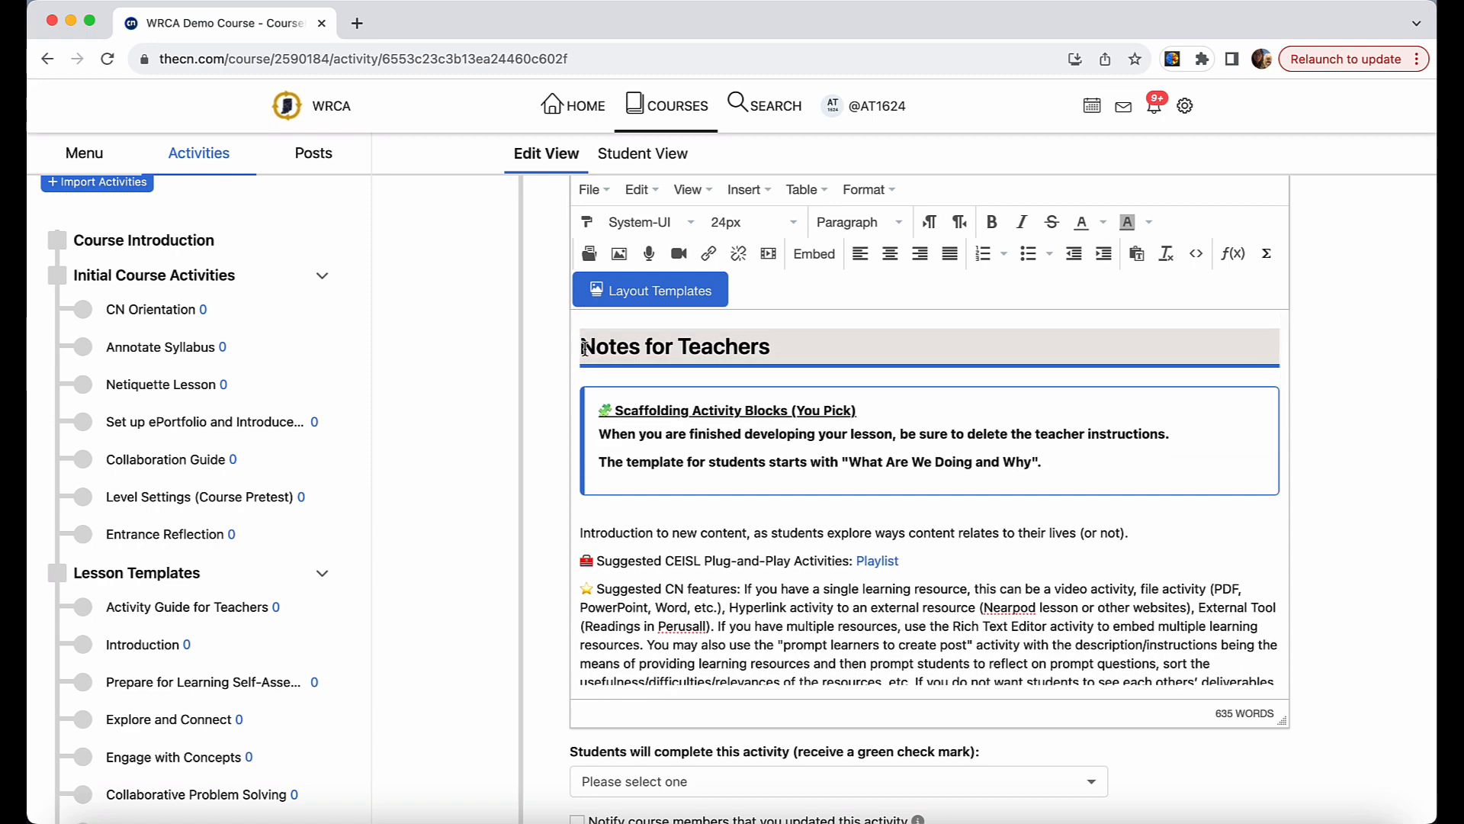
pyautogui.moveTo(579, 346)
pyautogui.mouseDown()
pyautogui.moveTo(752, 468)
pyautogui.moveTo(937, 645)
pyautogui.moveTo(942, 692)
pyautogui.moveTo(709, 526)
pyautogui.moveTo(582, 374)
pyautogui.mouseUp()
pyautogui.press('BackSpace')
pyautogui.scroll(5, 587, 351)
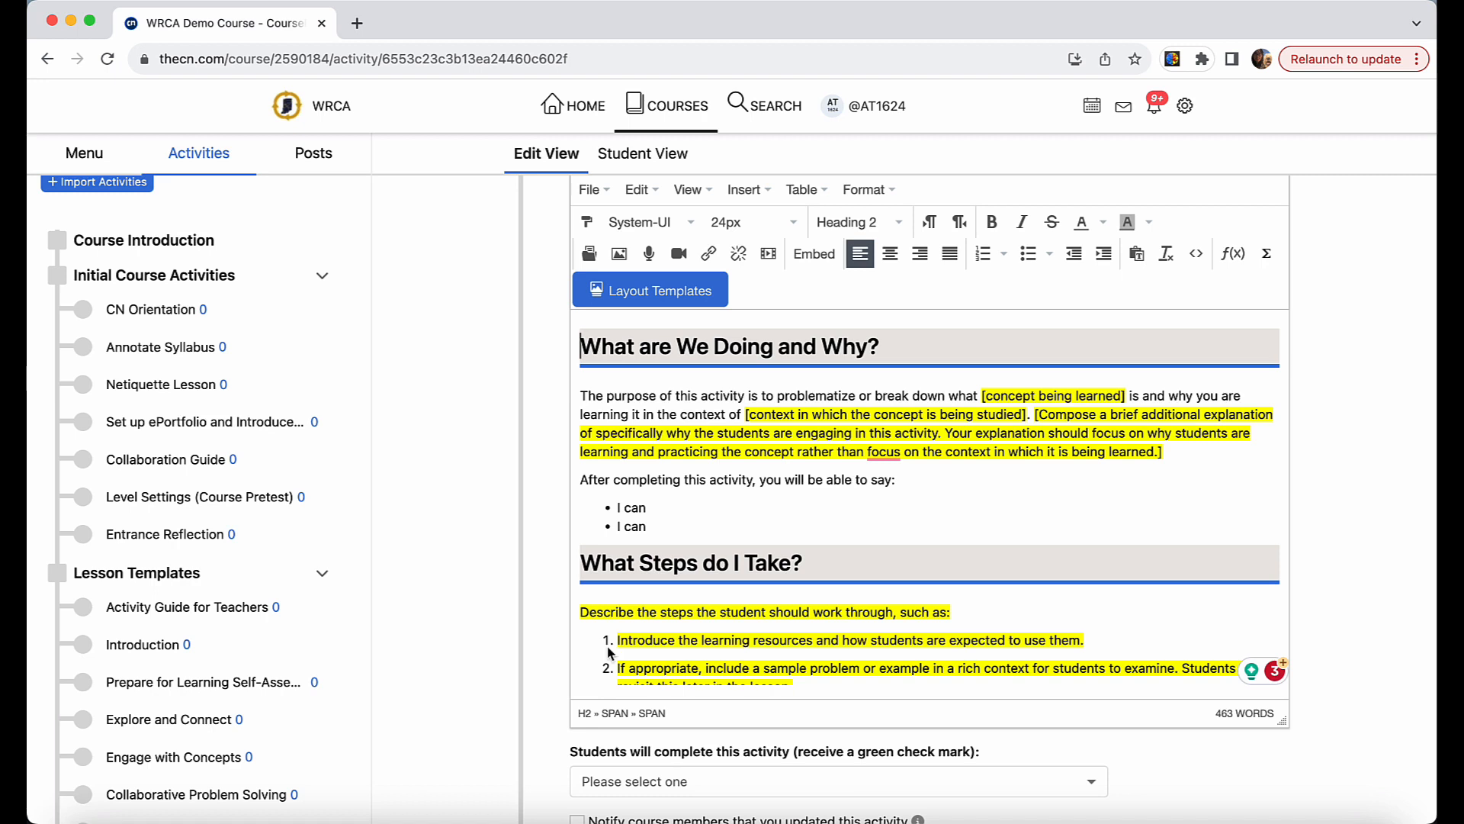
# Replace the purpose paragraph and "I can" list under "What are We Doing and Why?" with the prepared teacher-impact text and clear its formatting.
pyautogui.rightClick(584, 388)
pyautogui.click(642, 535)
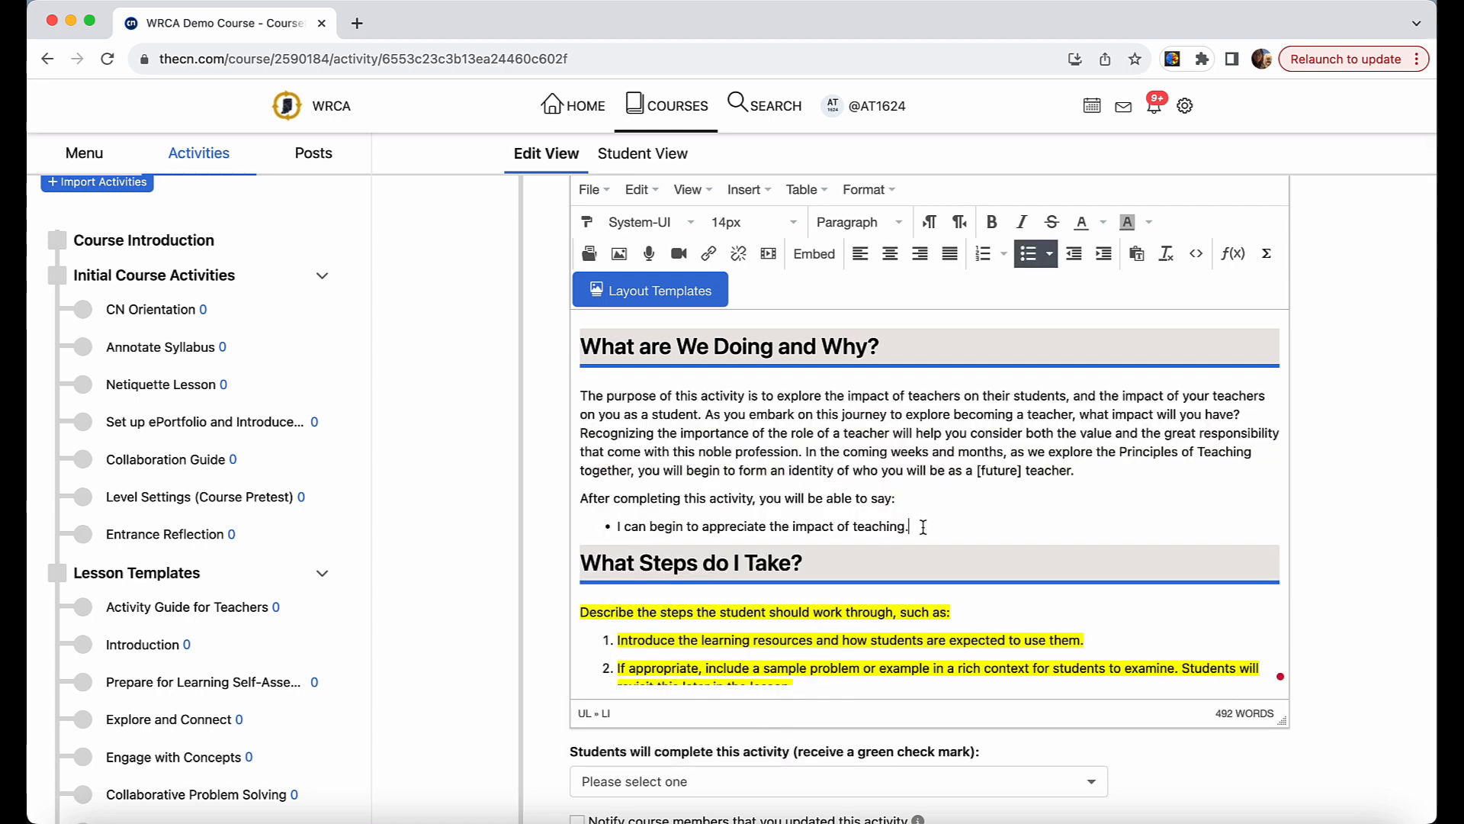
pyautogui.moveTo(912, 527); pyautogui.dragTo(572, 396)
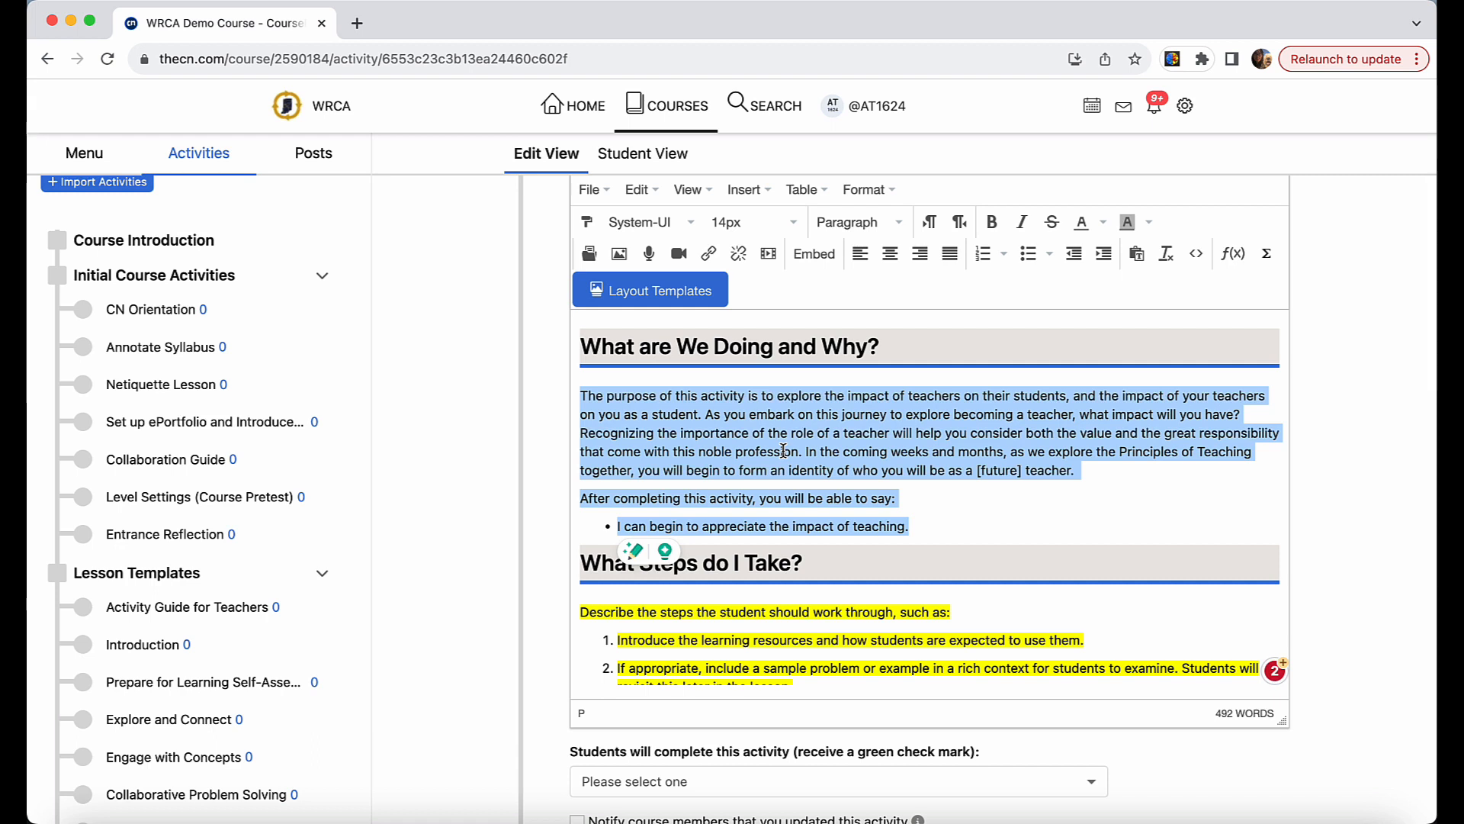
pyautogui.click(1171, 263)
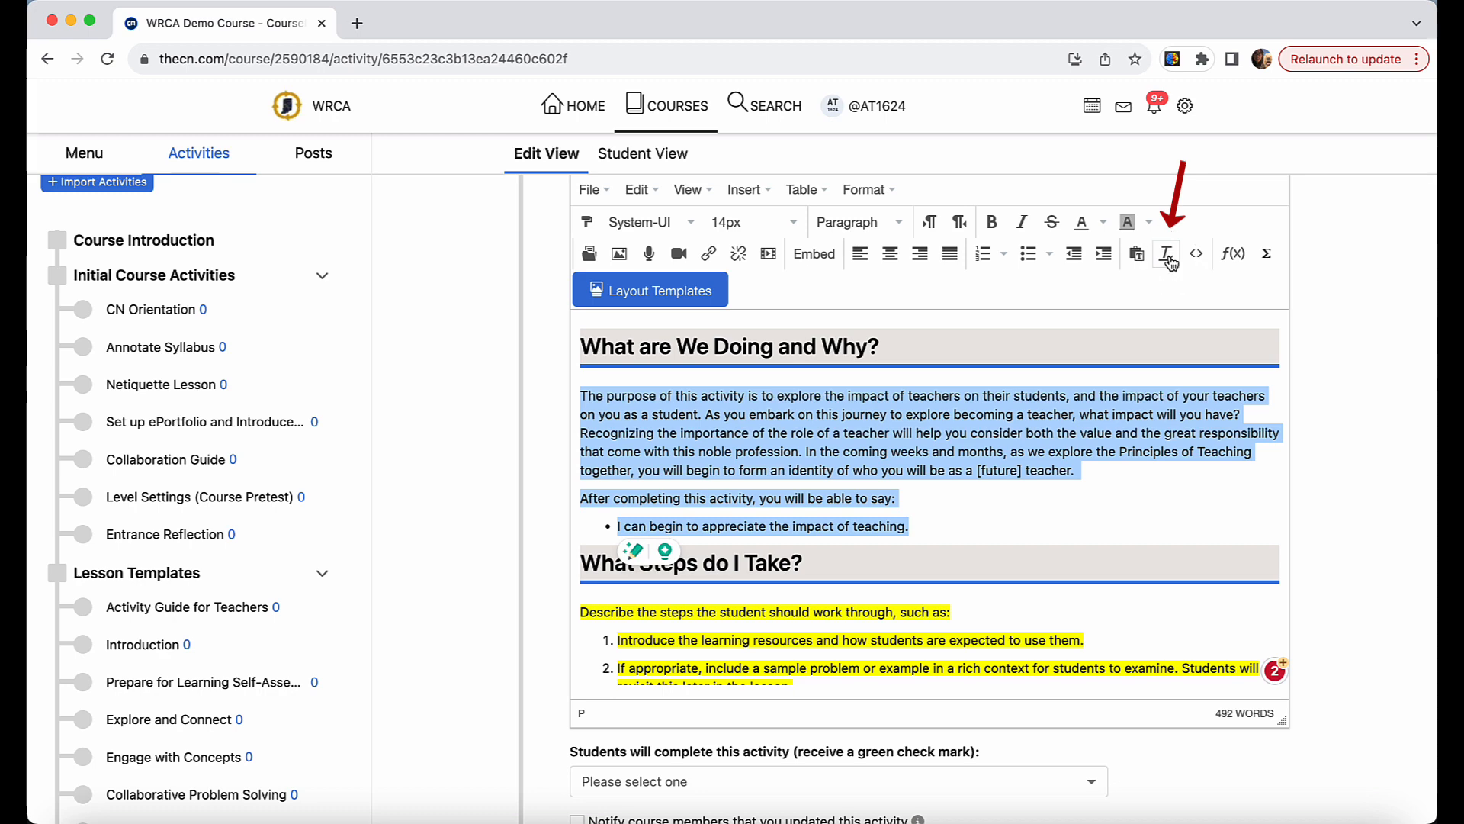
pyautogui.click(1007, 523)
# Delete the highlighted placeholder instructions and five numbered items under "What Steps do I Take?".
pyautogui.scroll(-1, 1007, 523)
pyautogui.scroll(-3, 1007, 522)
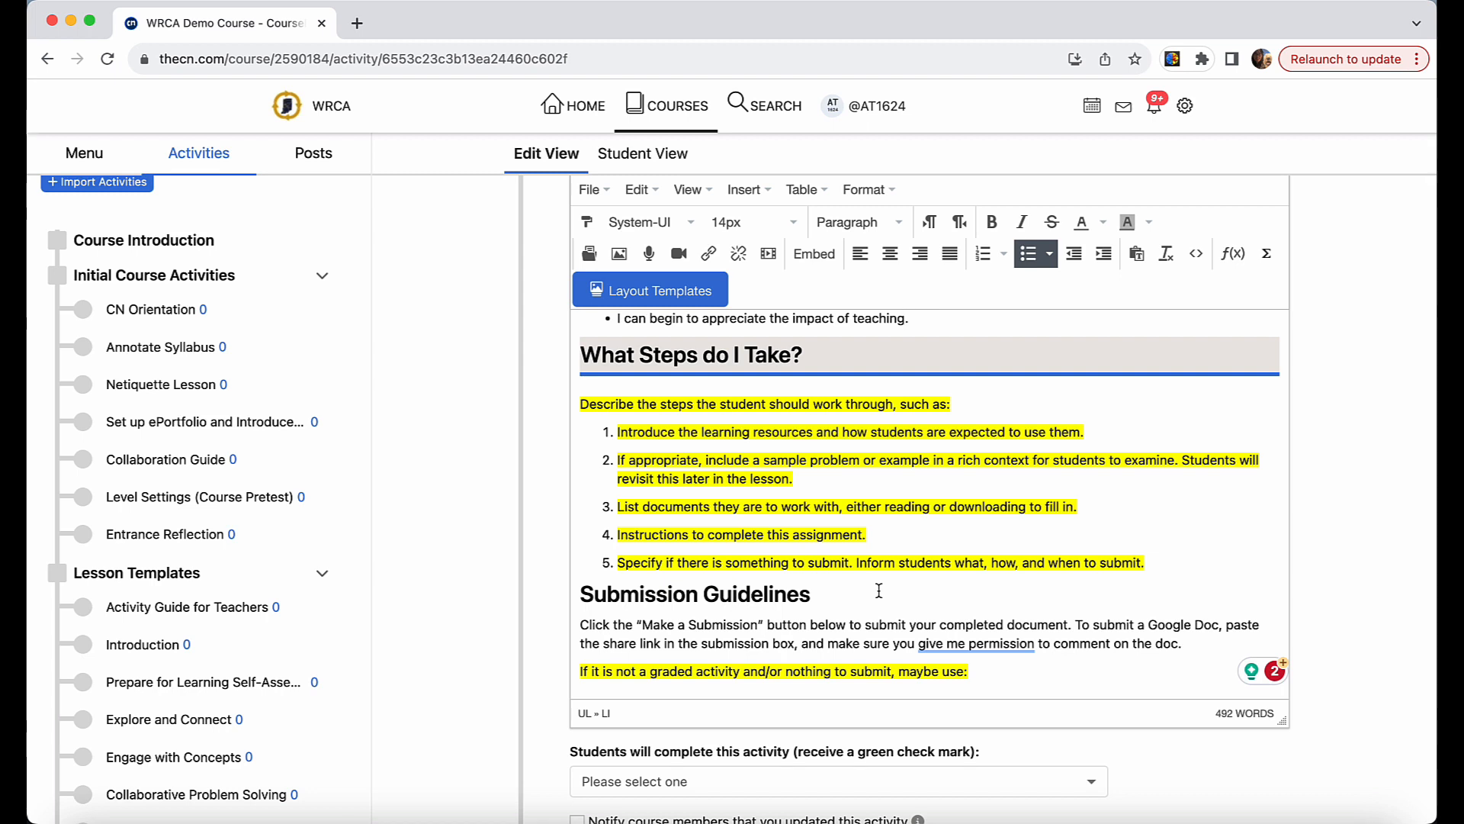
pyautogui.scroll(-2, 879, 591)
pyautogui.scroll(2, 879, 590)
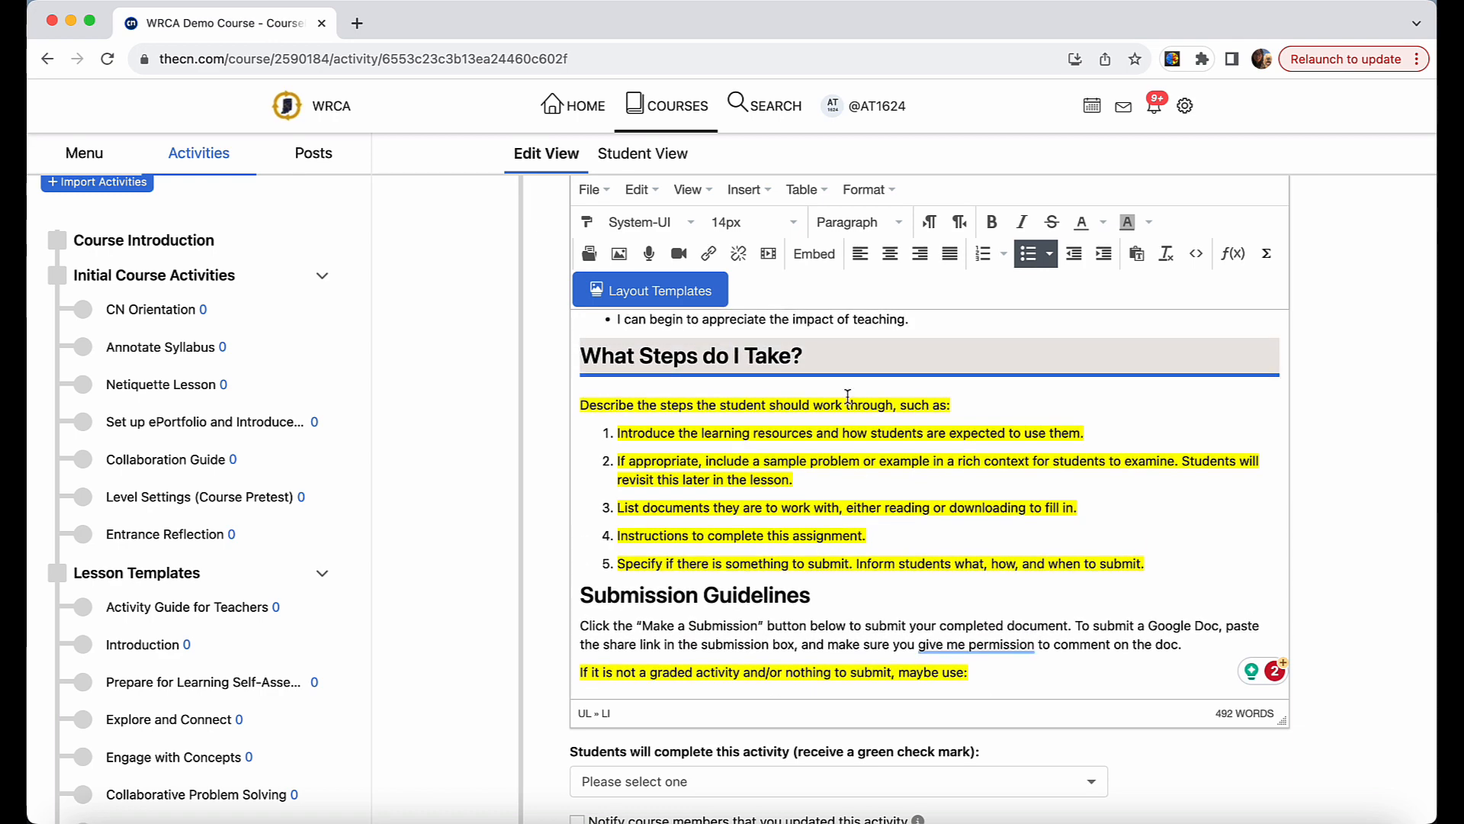
pyautogui.scroll(-3, 828, 538)
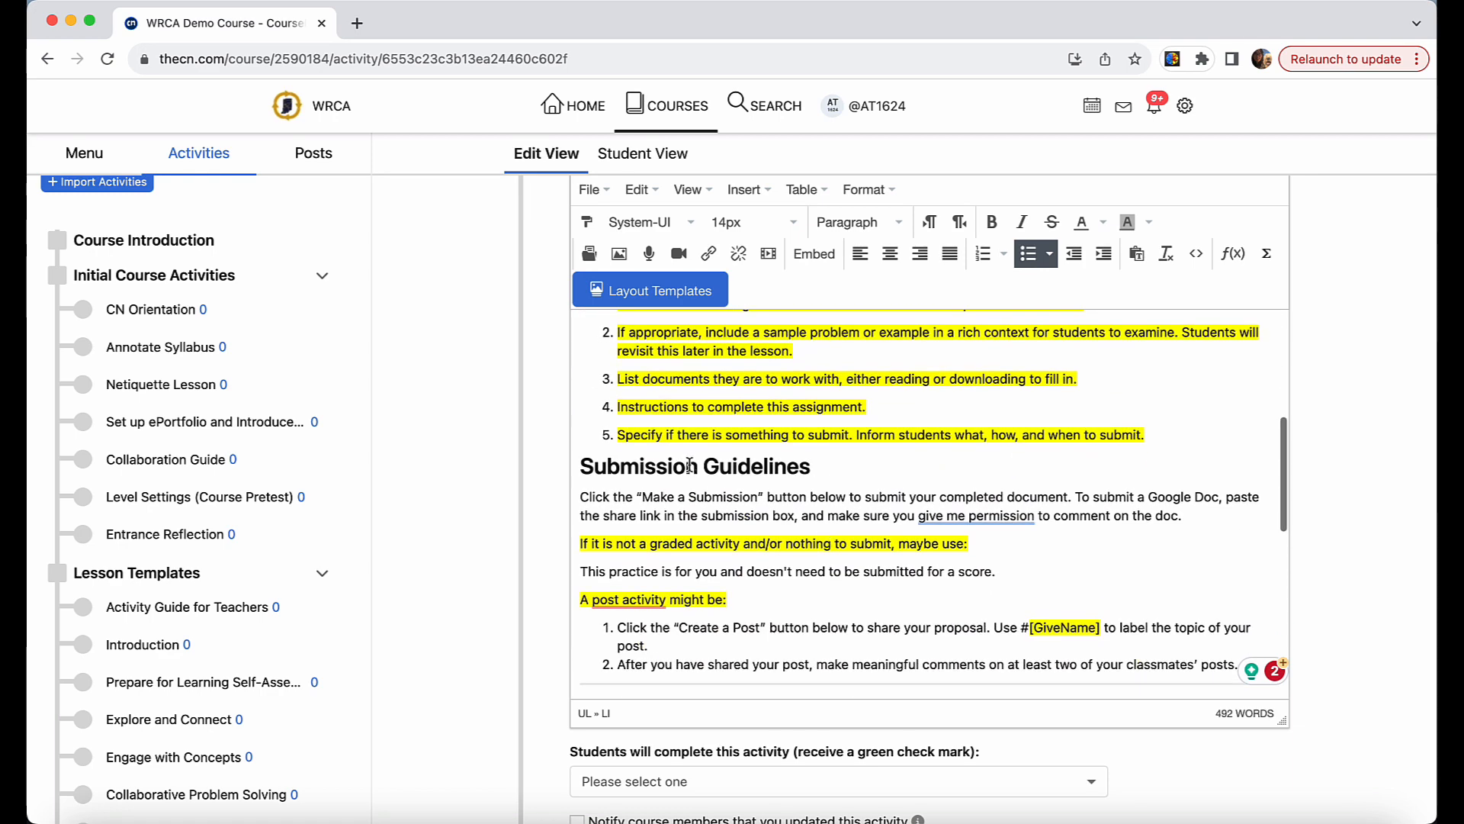
pyautogui.scroll(3, 806, 470)
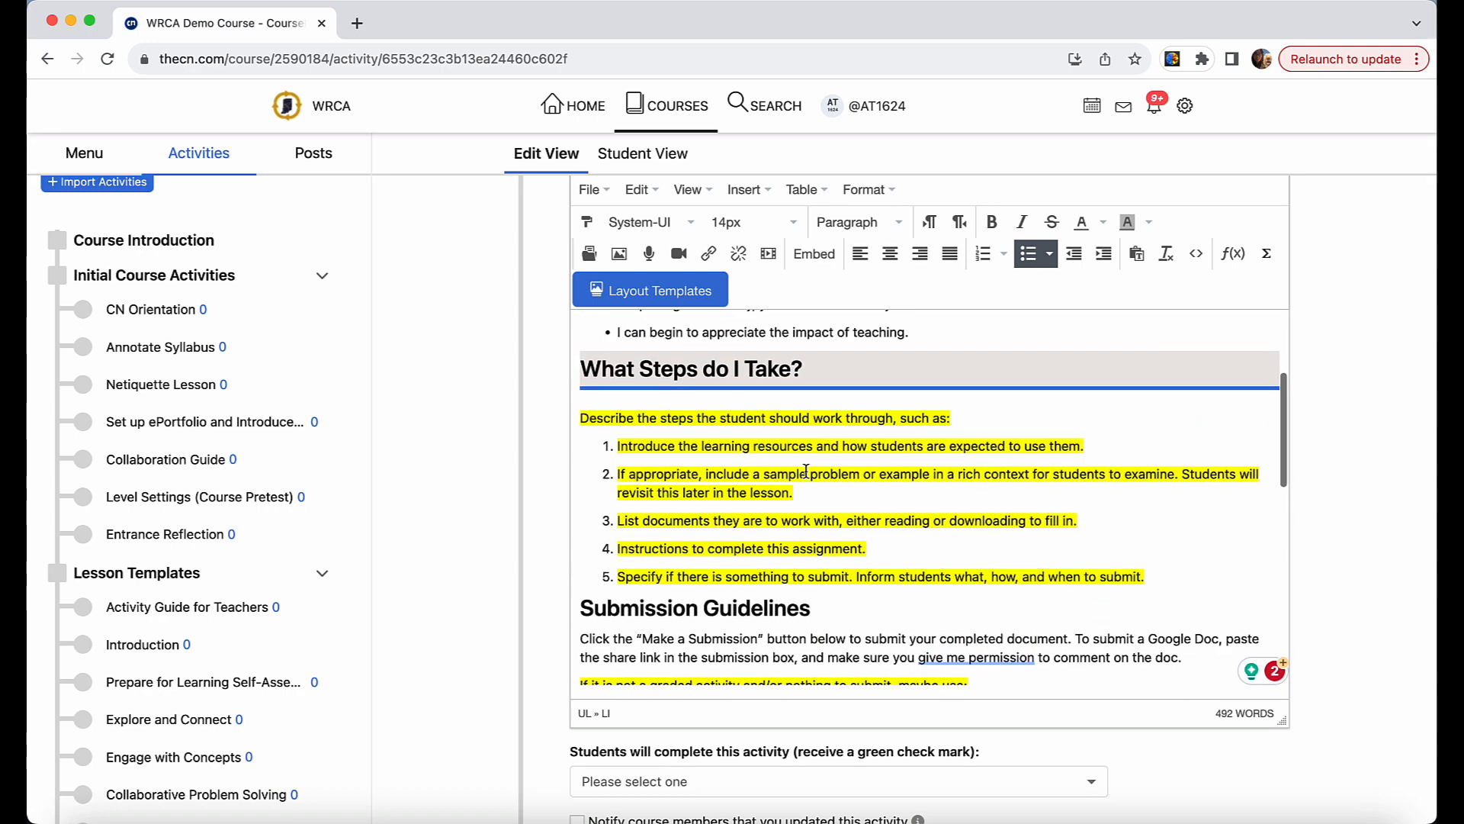
pyautogui.scroll(-1, 806, 471)
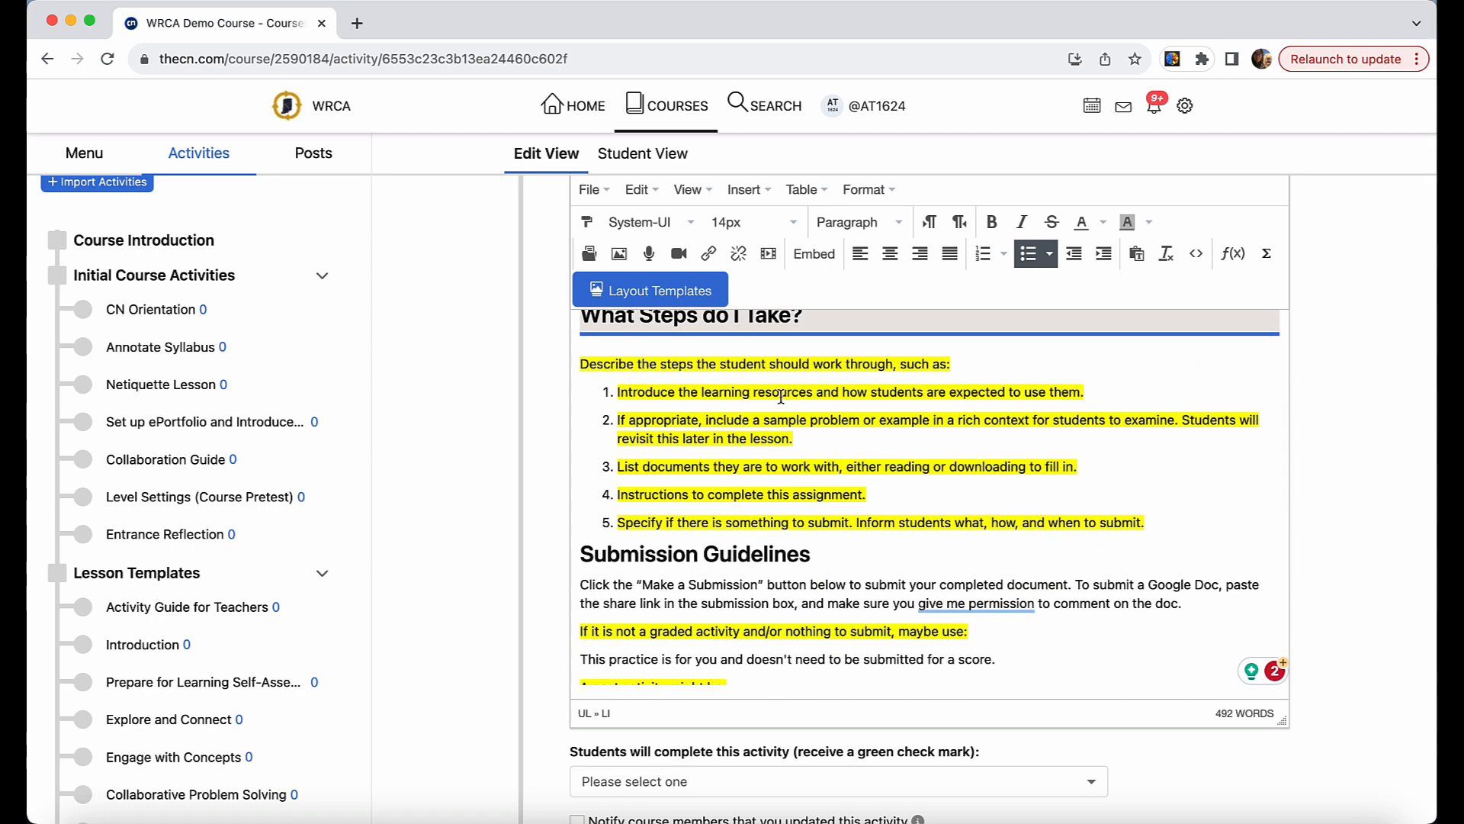
pyautogui.moveTo(1153, 522); pyautogui.dragTo(579, 350)
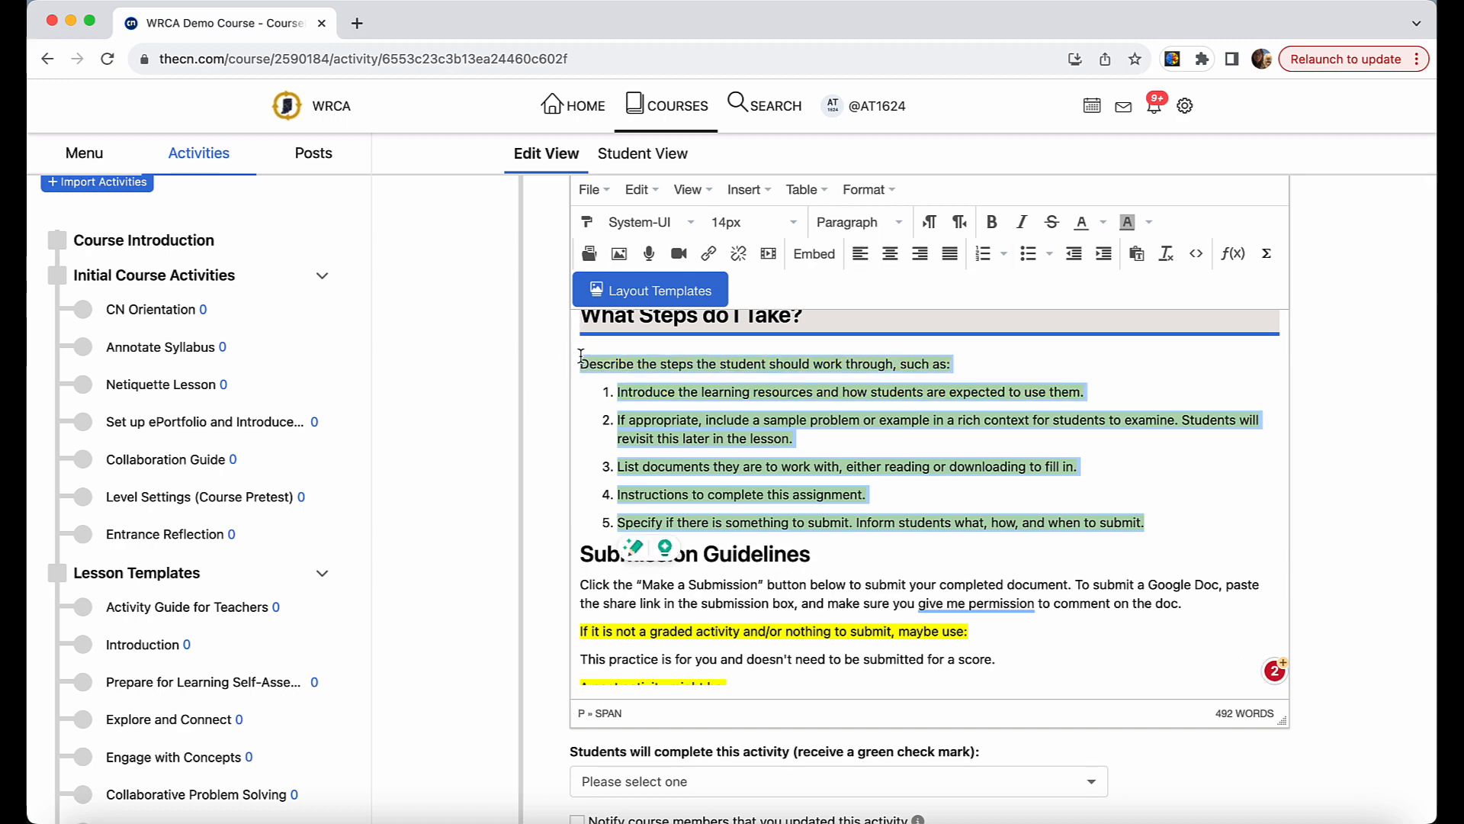
pyautogui.press('BackSpace')
pyautogui.press('BackSpace')
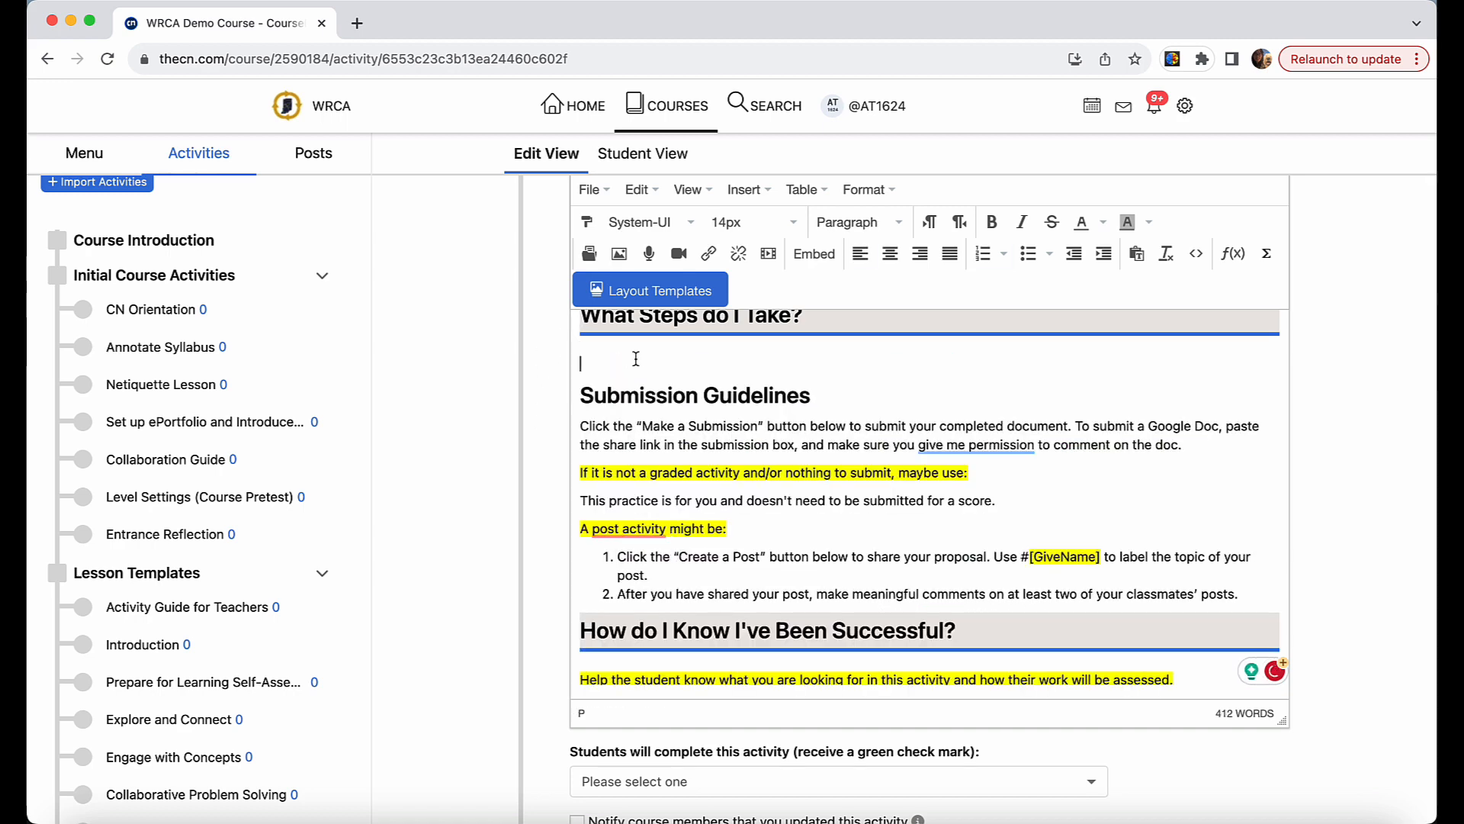
# Paste the prepared READ, WATCH and WRITE steps under "What Steps do I Take?" and clear their formatting.
pyautogui.rightClick(608, 369)
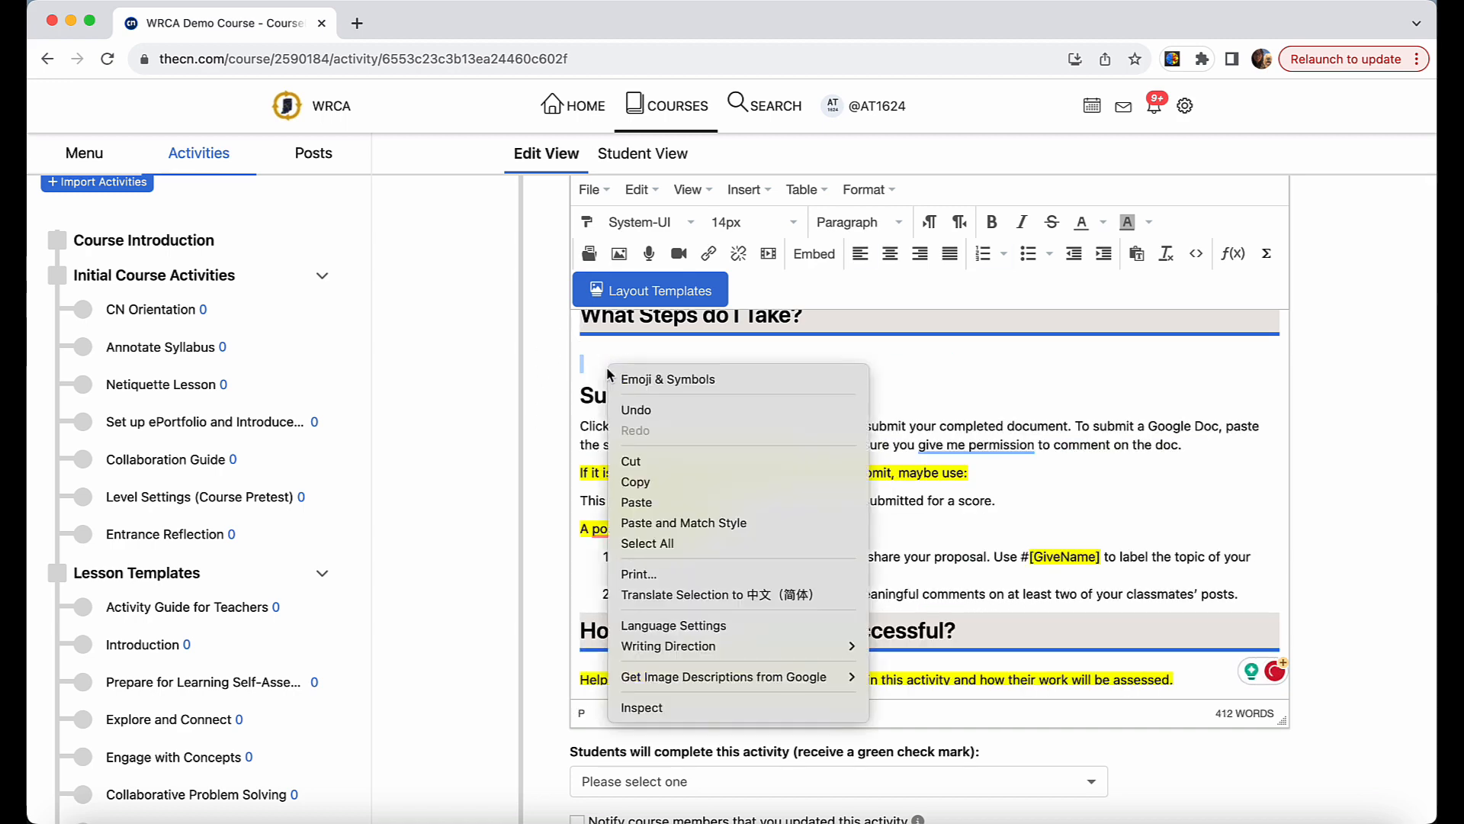
pyautogui.click(700, 500)
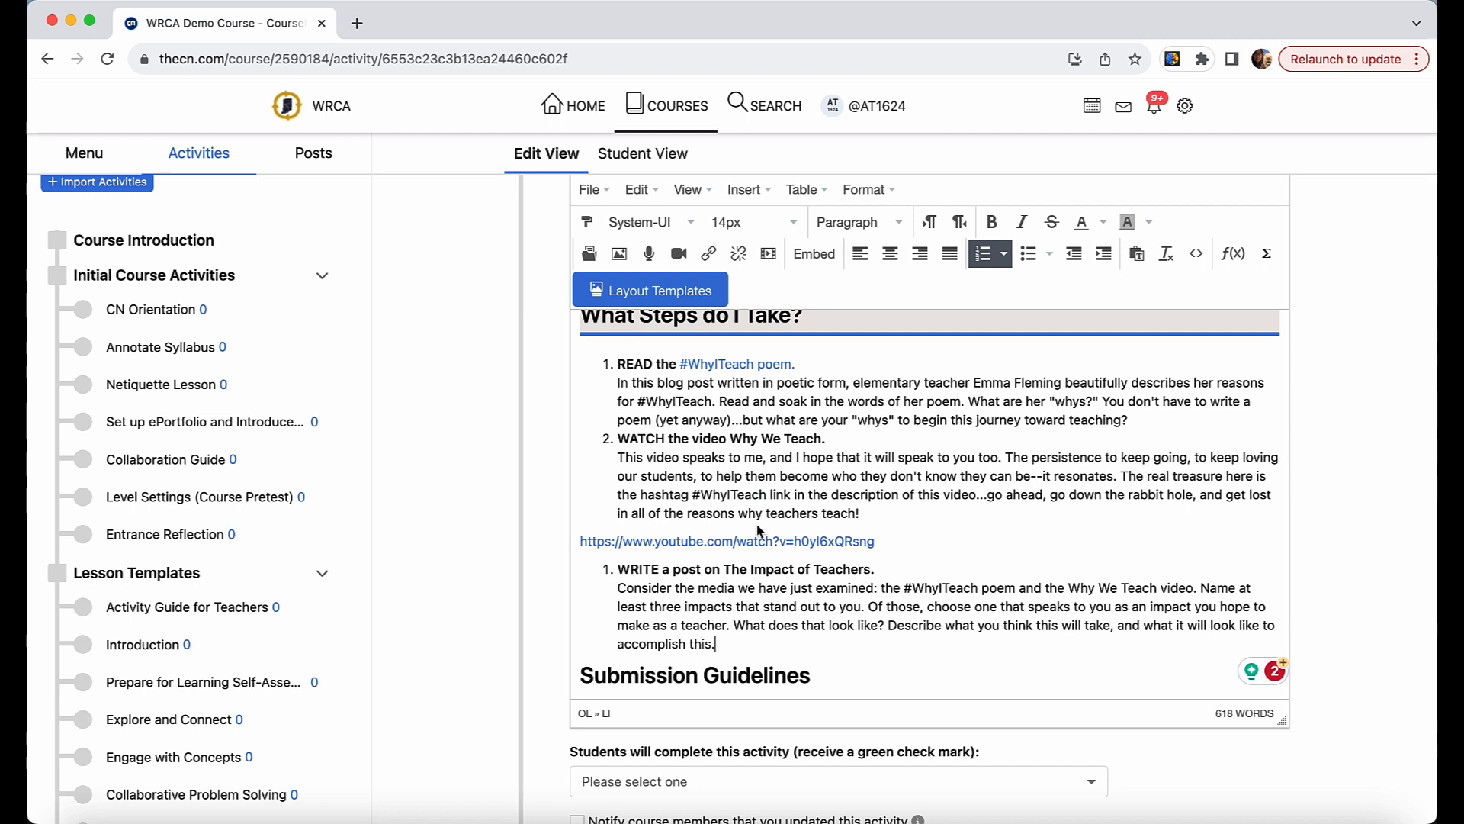
pyautogui.moveTo(717, 644); pyautogui.dragTo(620, 363)
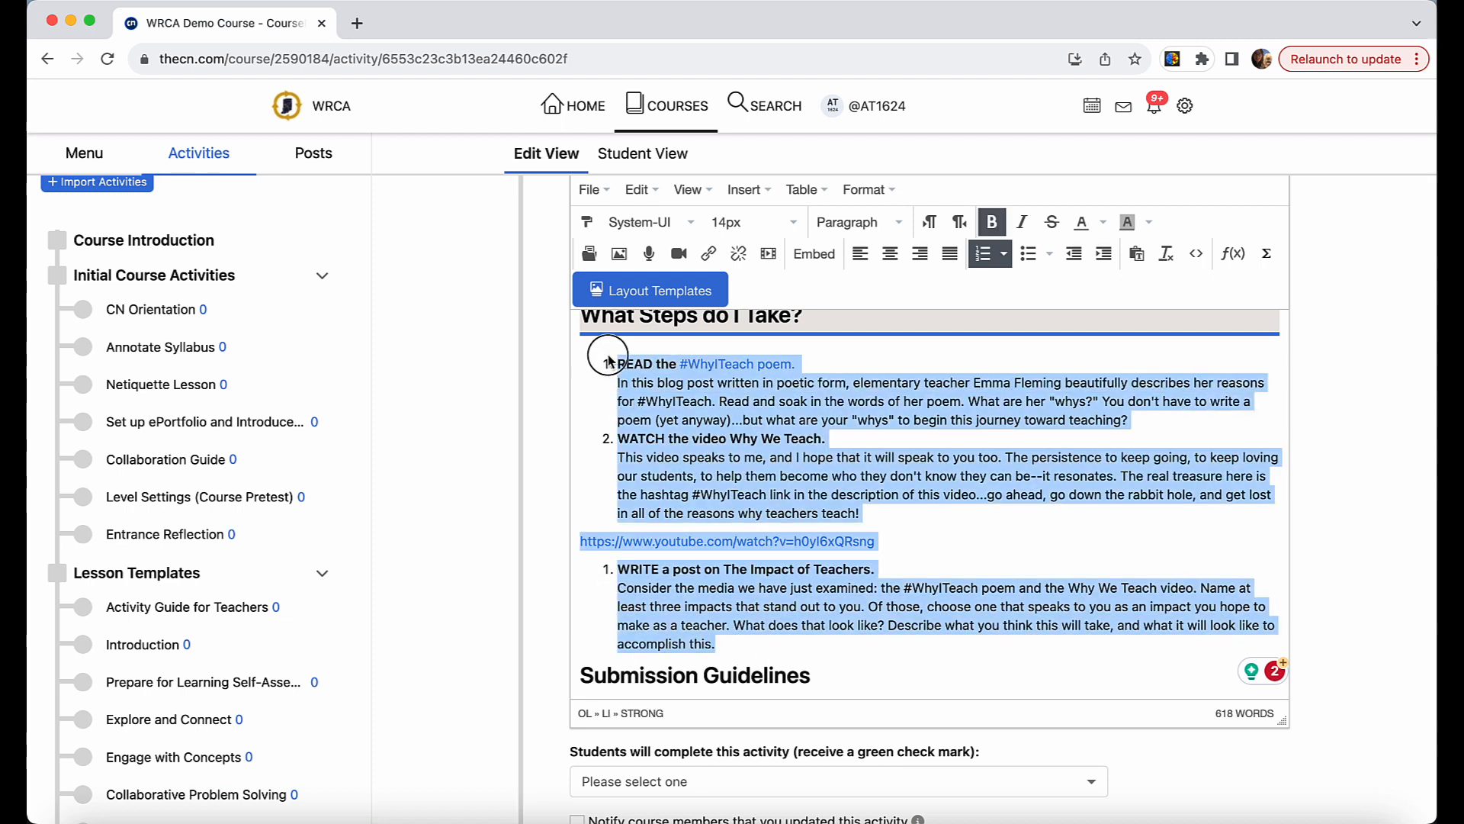
pyautogui.click(1170, 254)
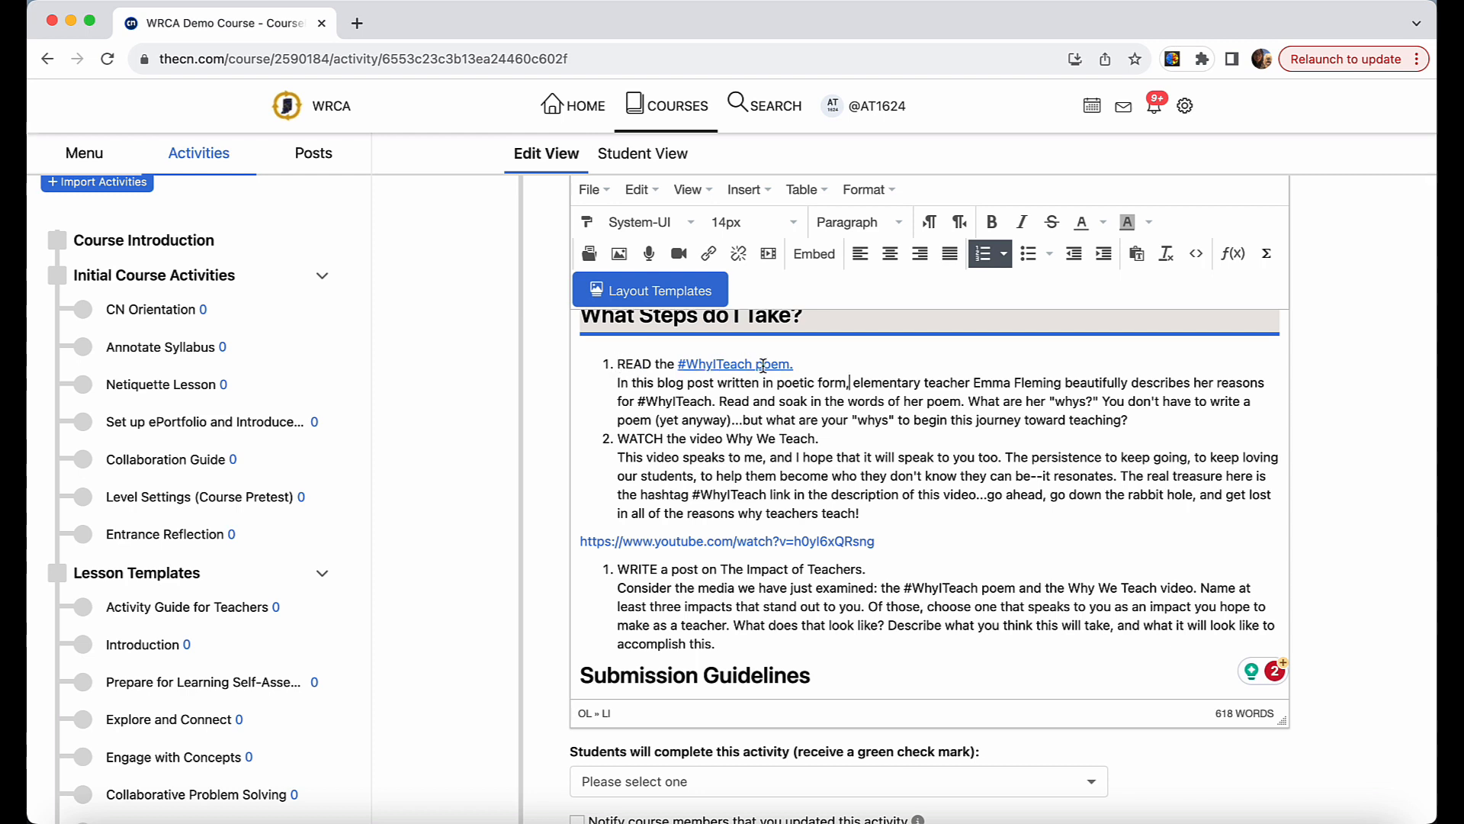
# Review the address, display text and target window of the "#WhyITeach poem." link in the READ step.
pyautogui.click(736, 365)
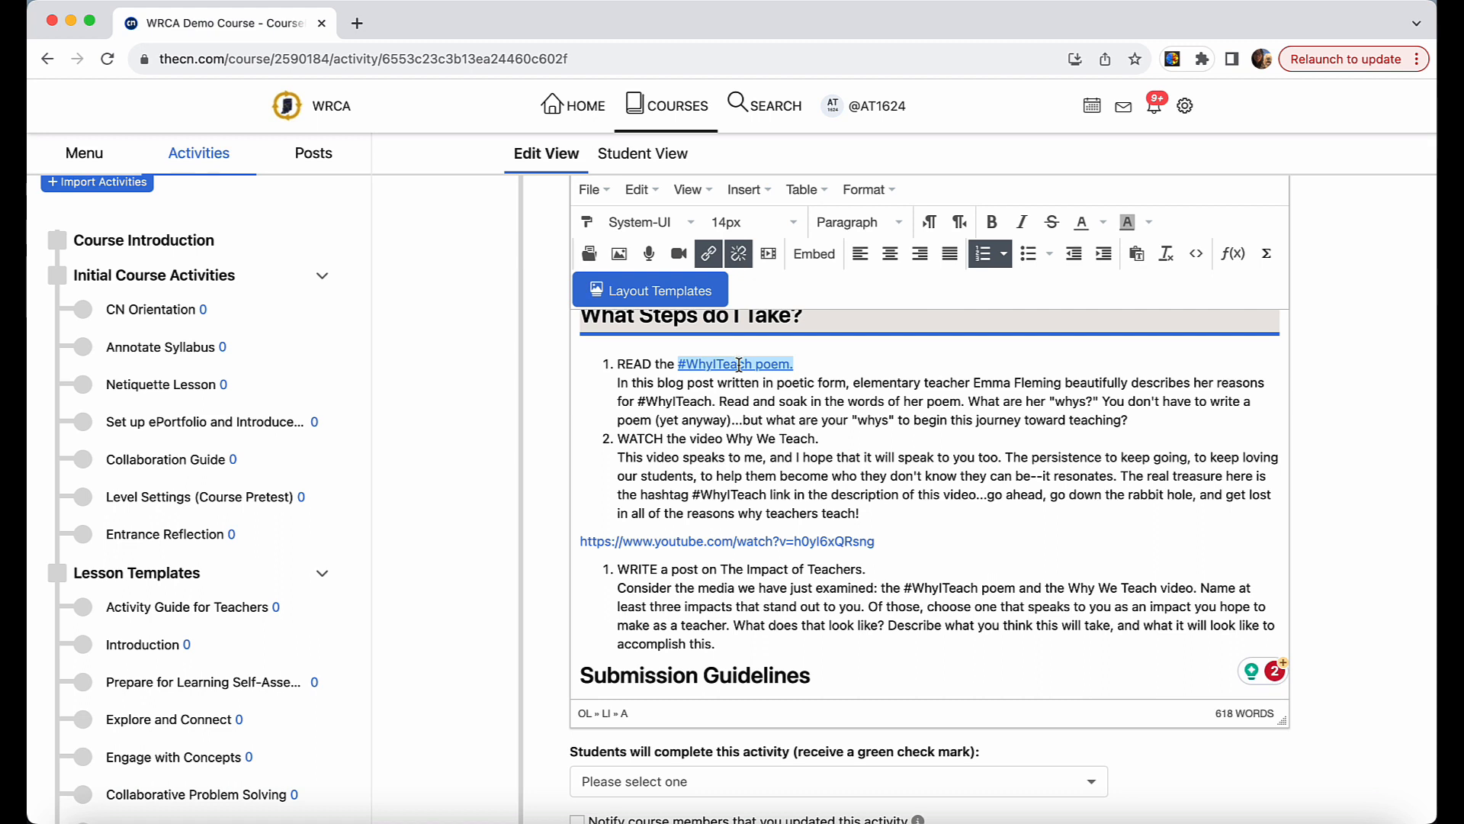
pyautogui.click(817, 357)
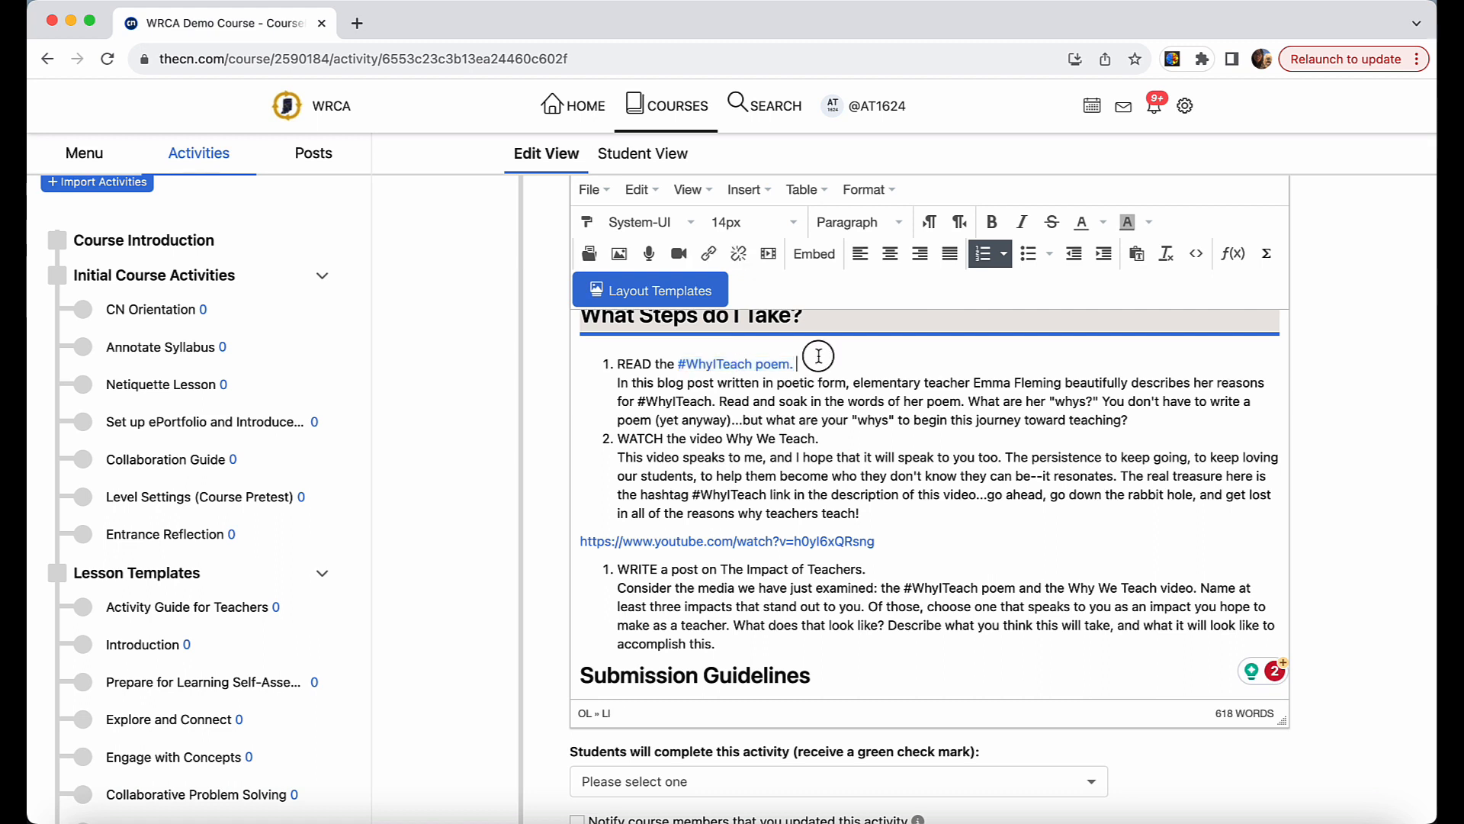
pyautogui.click(789, 362)
pyautogui.moveTo(789, 362); pyautogui.dragTo(679, 363)
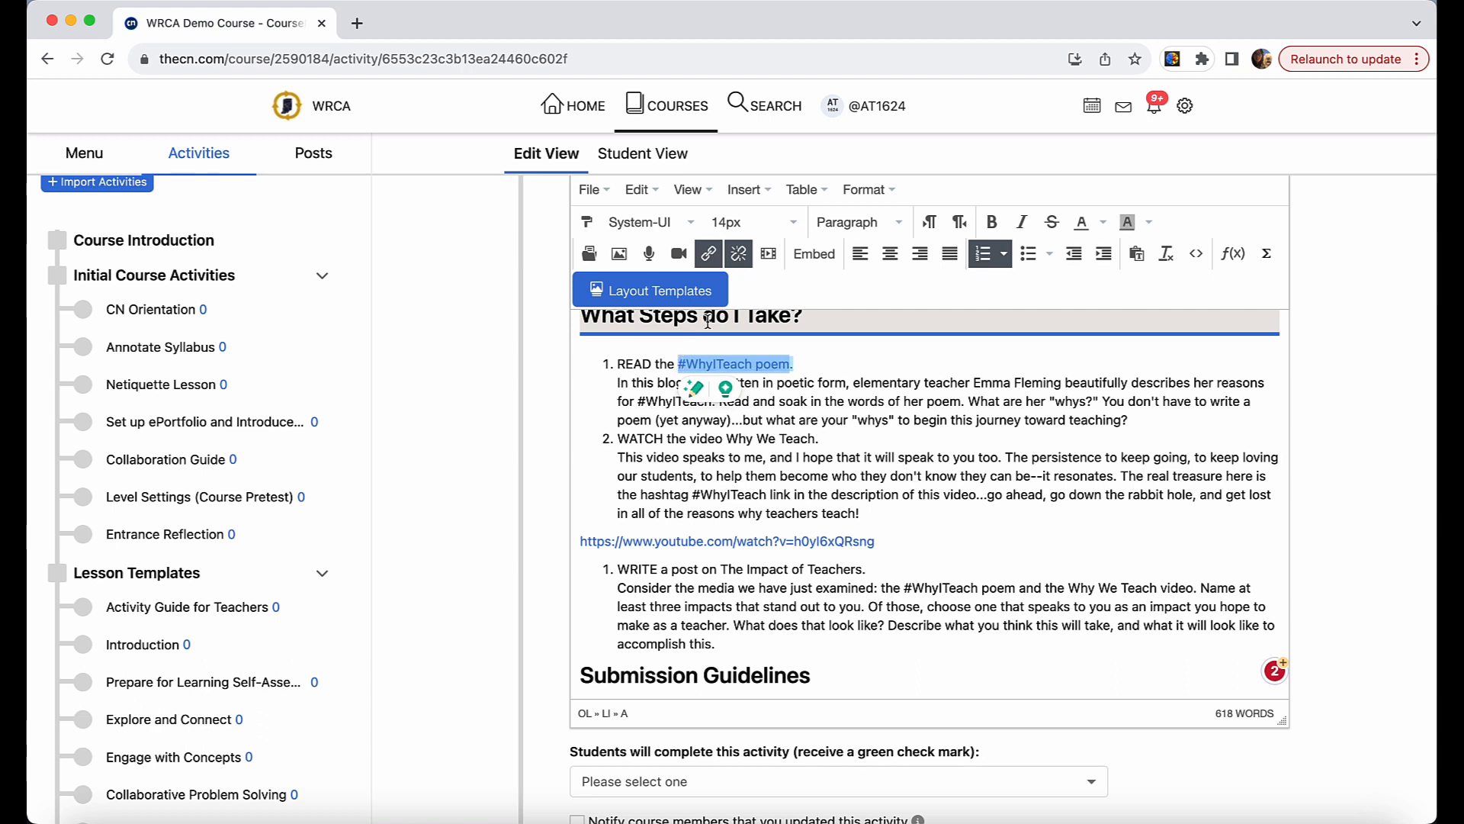
pyautogui.click(708, 258)
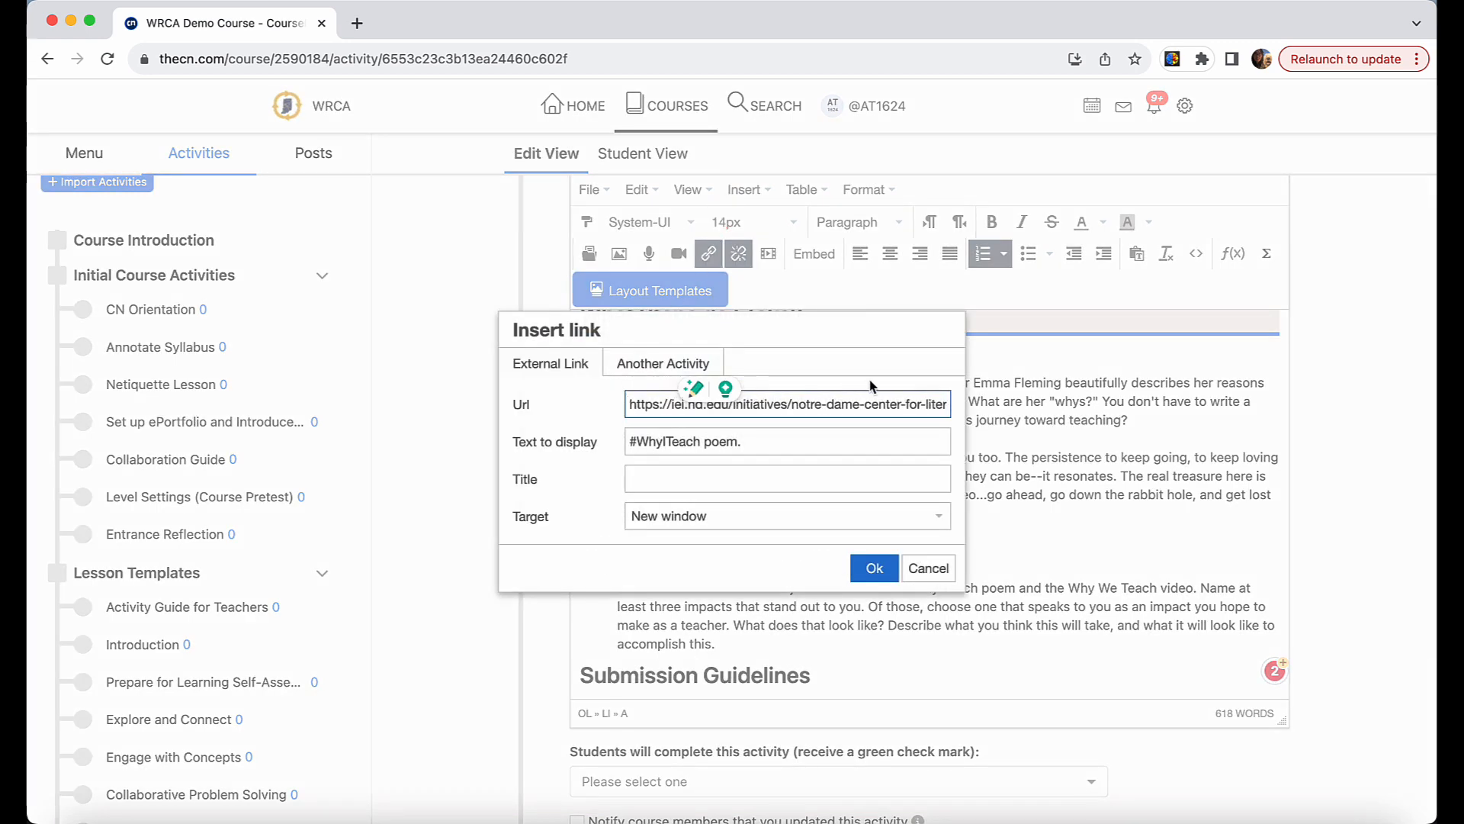
pyautogui.click(875, 569)
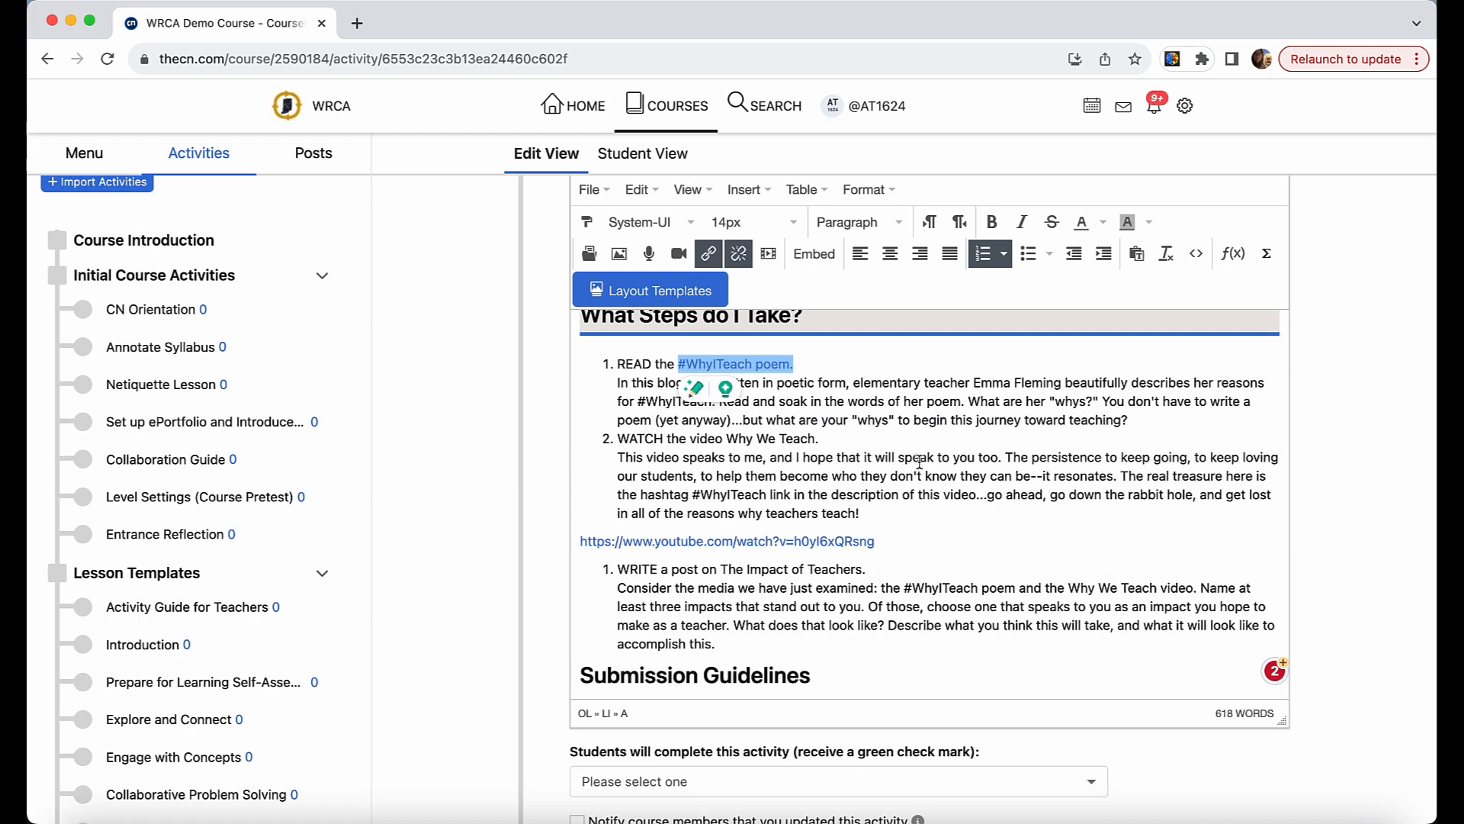
pyautogui.click(919, 459)
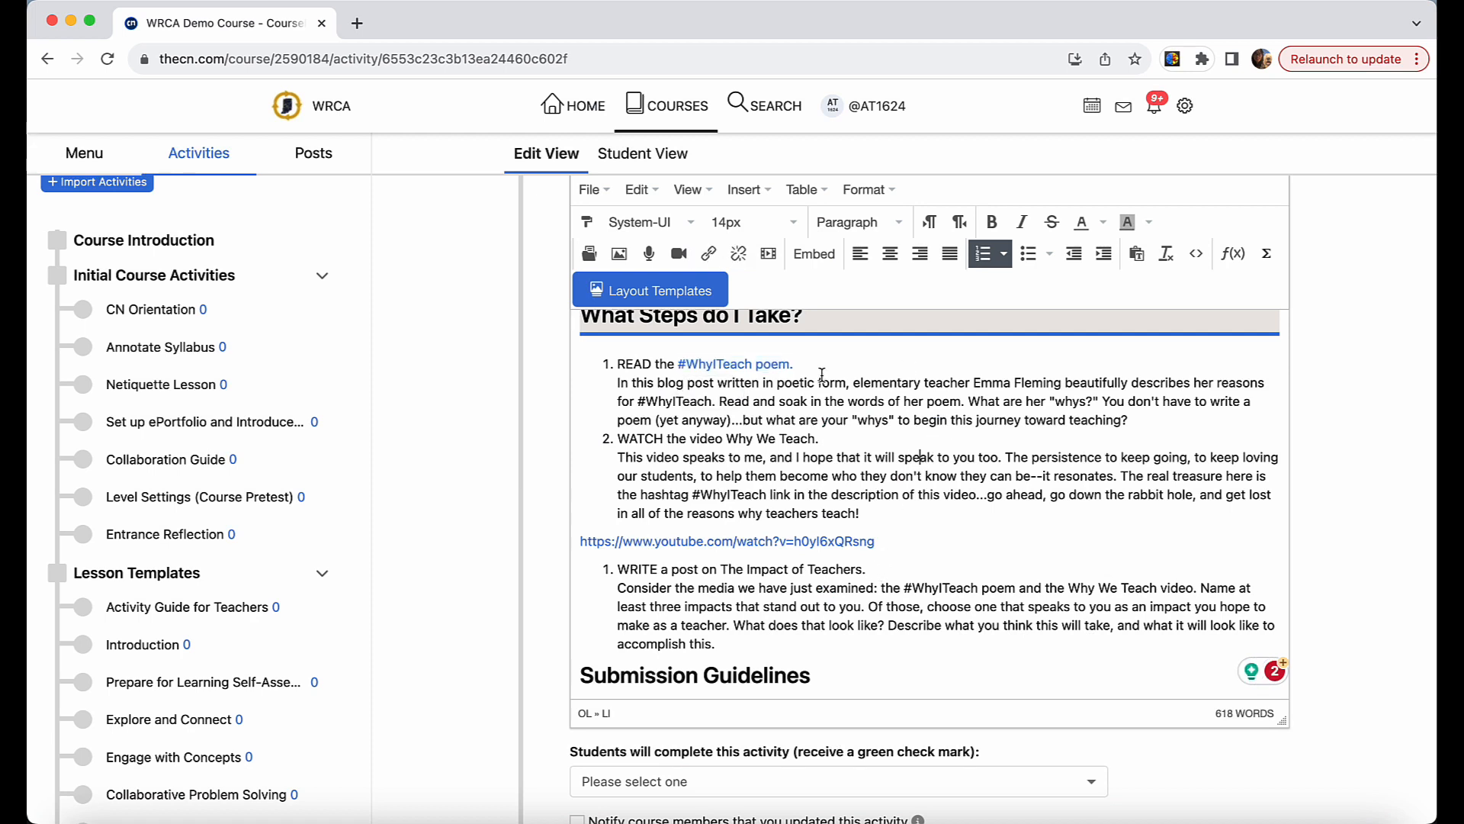
# Make the lines "READ the #WhyITeach poem." and "WATCH the video Why We Teach." bold.
pyautogui.moveTo(817, 364); pyautogui.dragTo(619, 366)
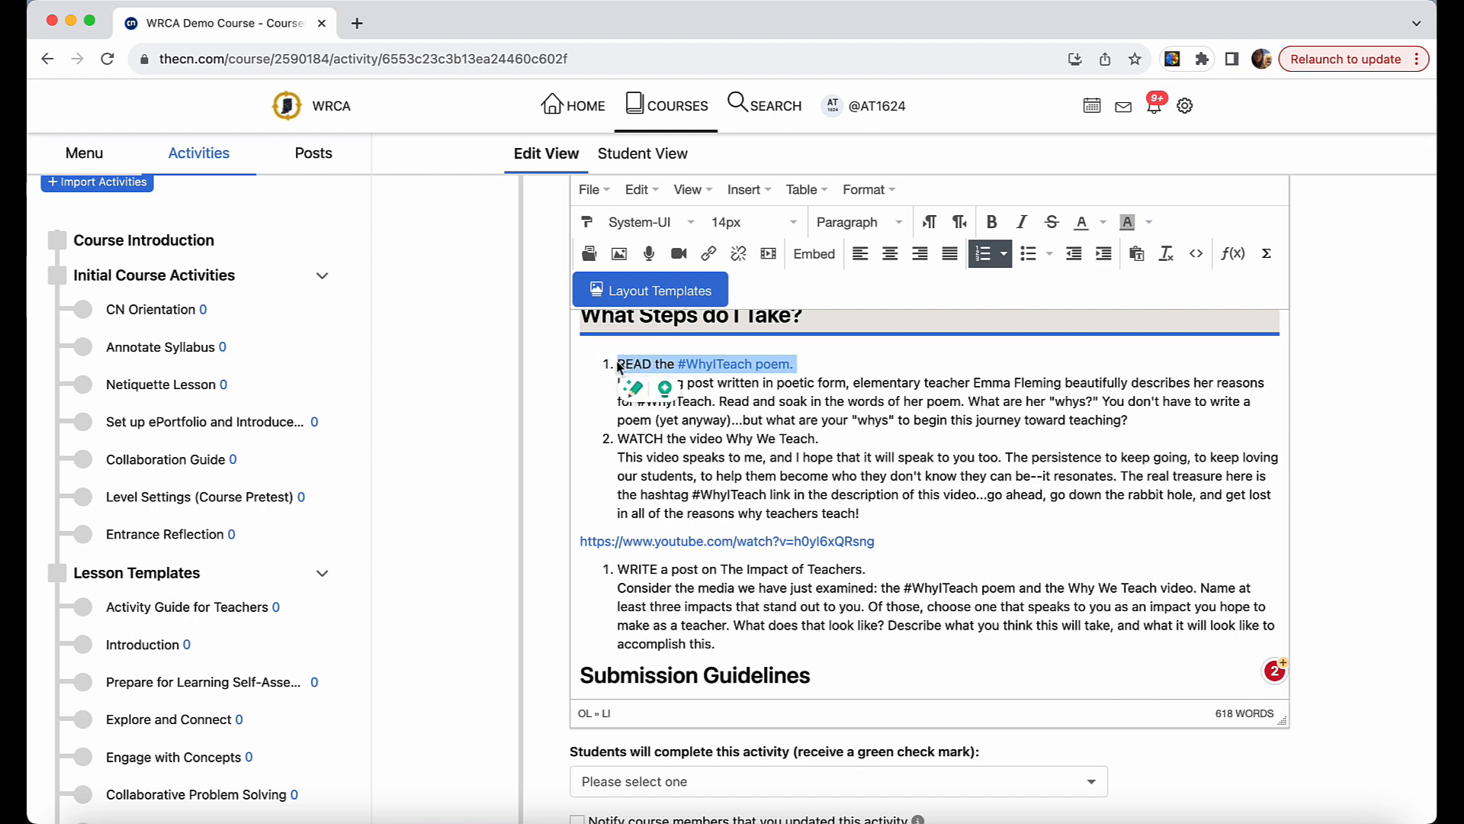
pyautogui.press('super+b')
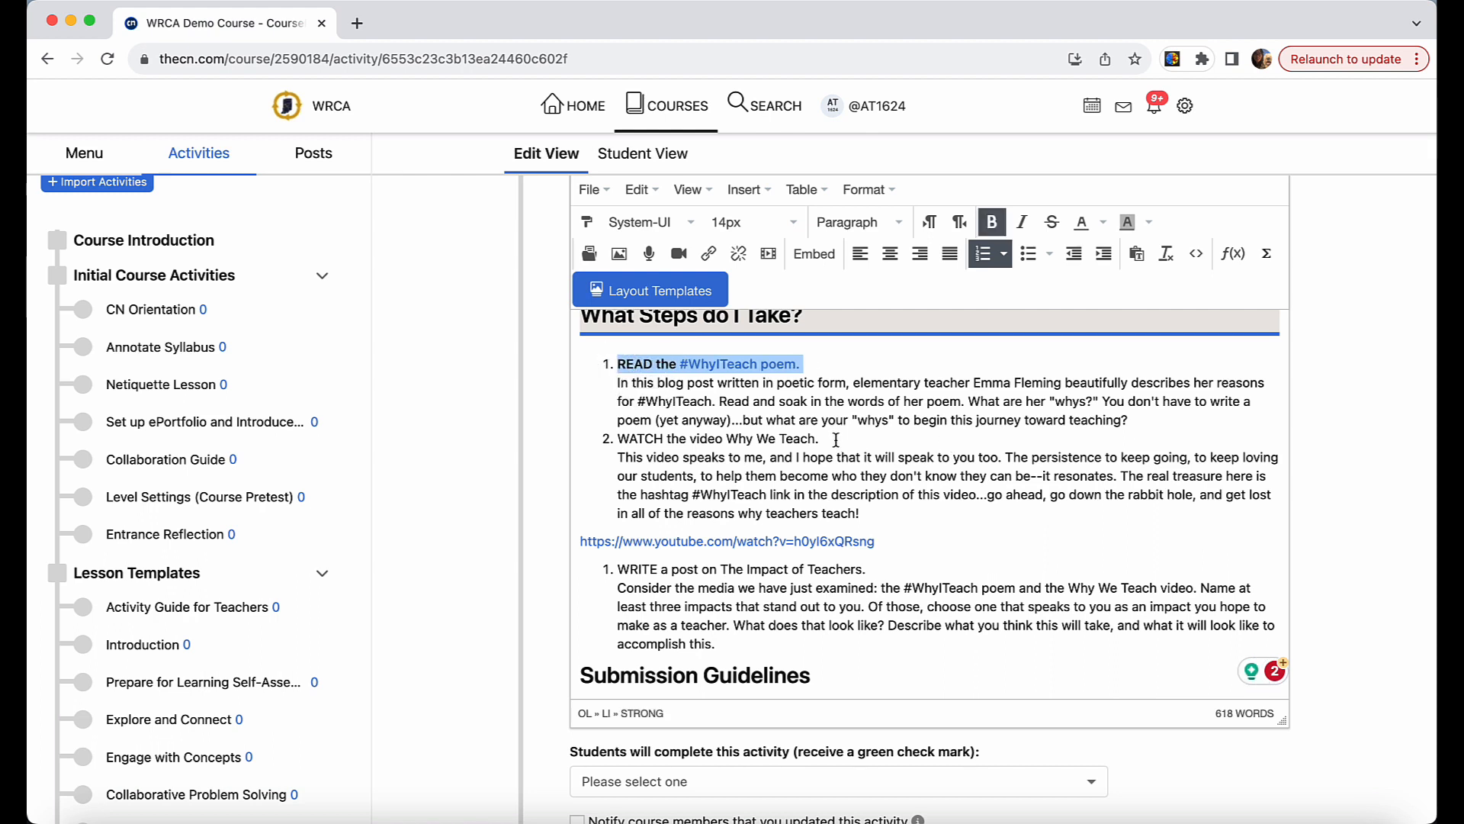
pyautogui.moveTo(827, 440); pyautogui.dragTo(610, 440)
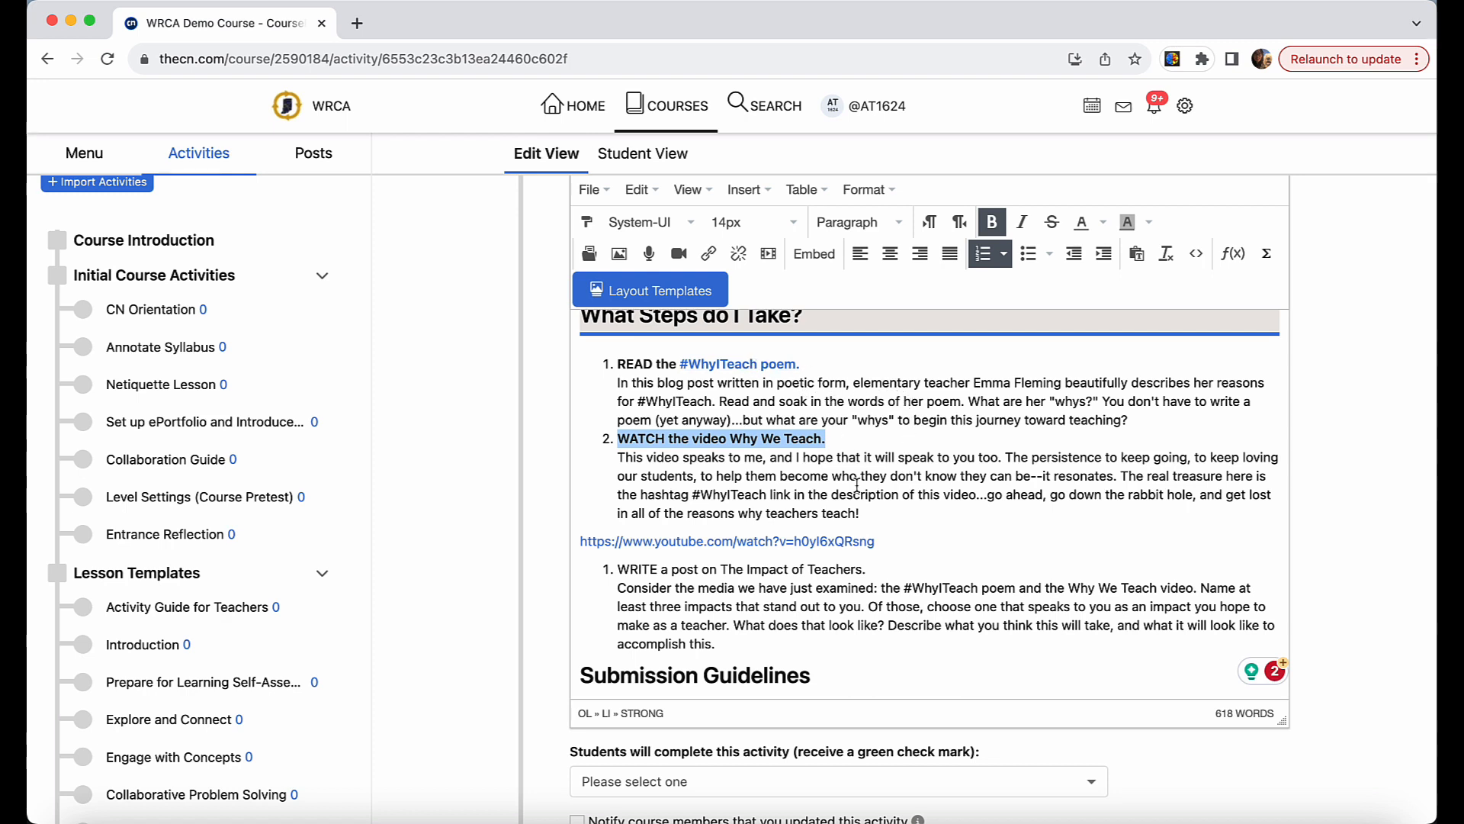
# Delete the plain YouTube address below the WATCH step.
pyautogui.scroll(-1, 870, 529)
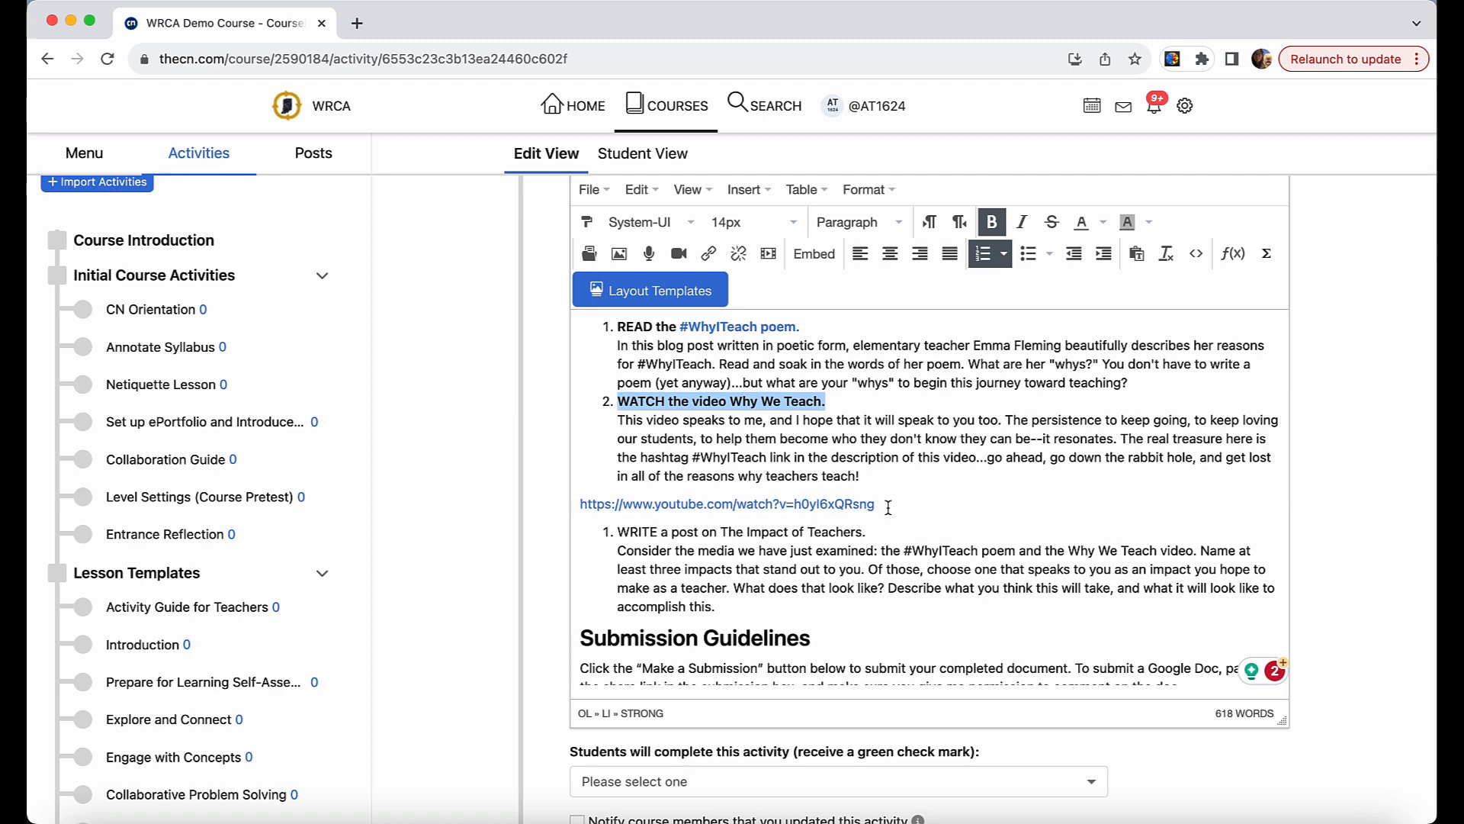
pyautogui.moveTo(868, 505); pyautogui.dragTo(582, 503)
pyautogui.press('super+c')
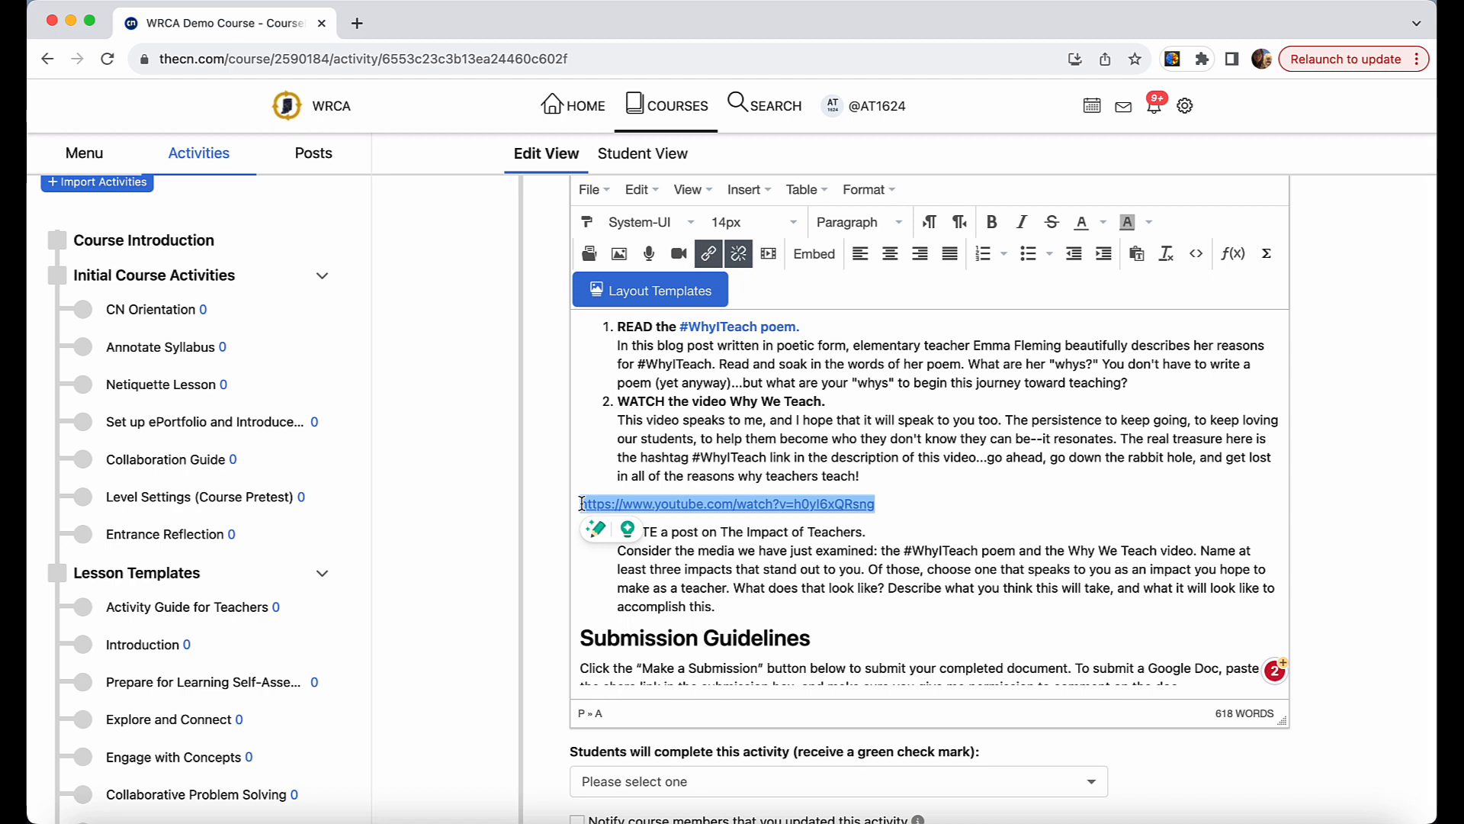
pyautogui.press('BackSpace')
pyautogui.click(878, 484)
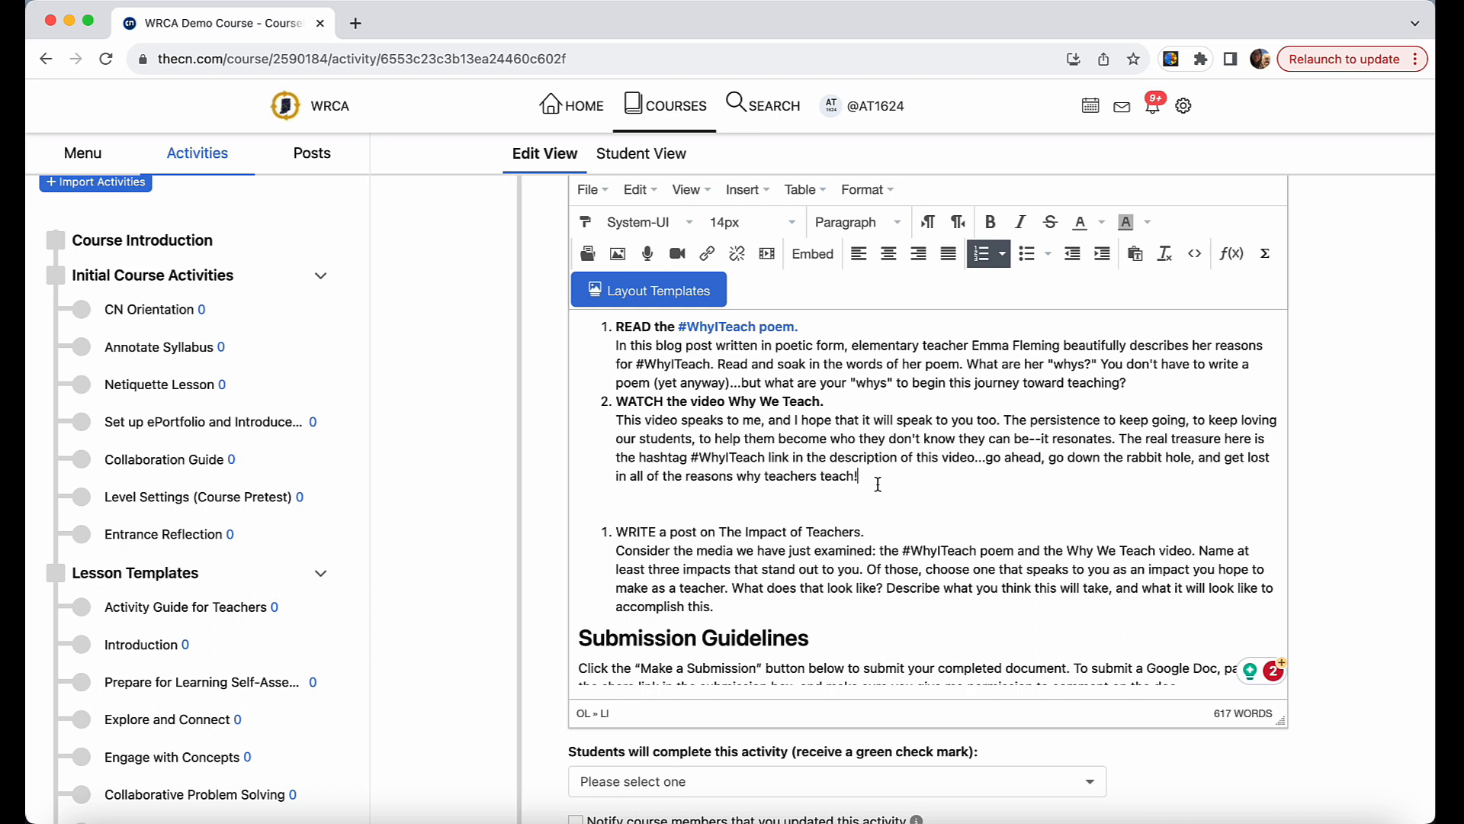
pyautogui.hotkey('shift', 'Return')
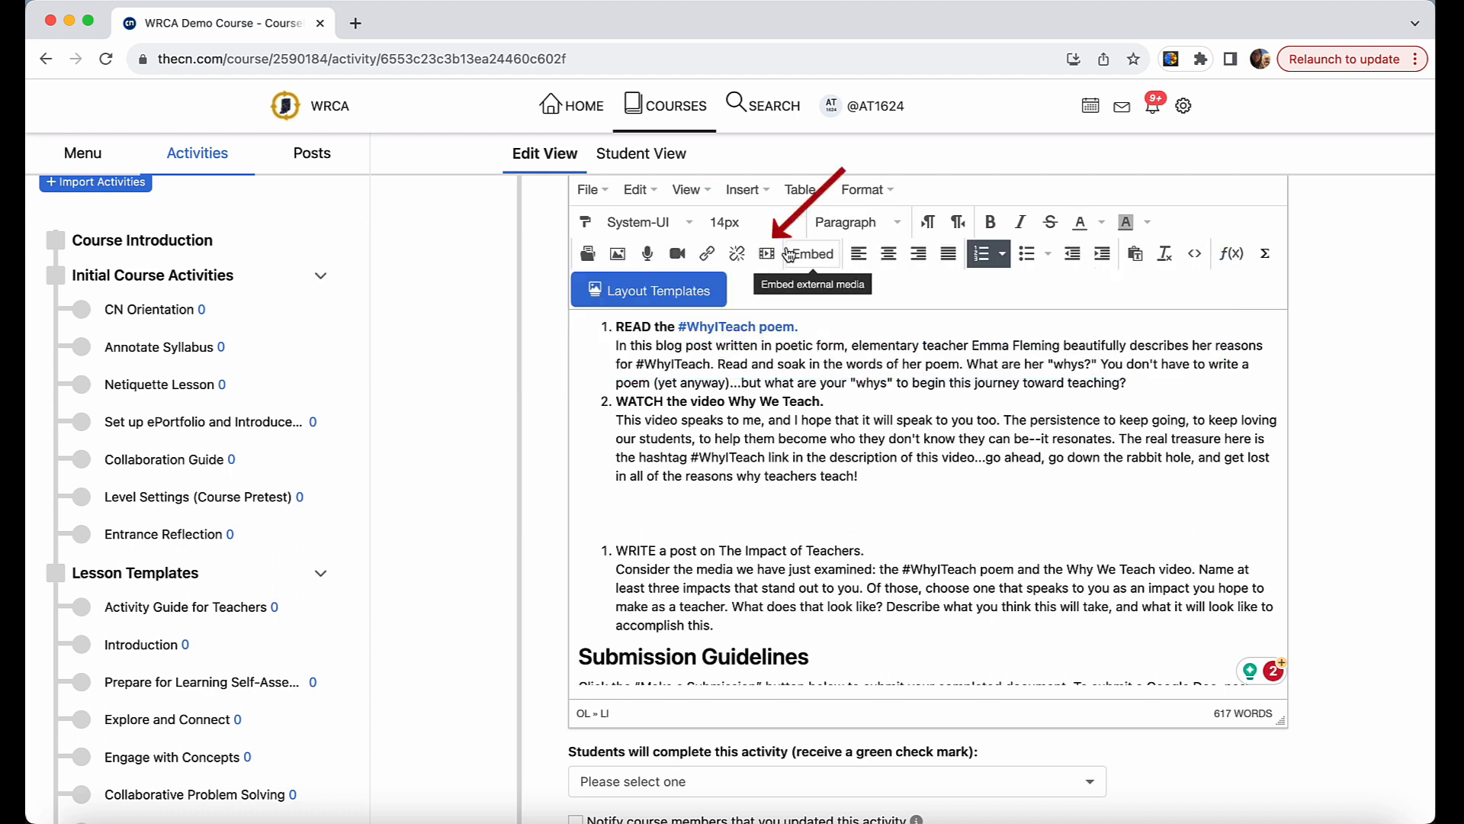
pyautogui.click(767, 254)
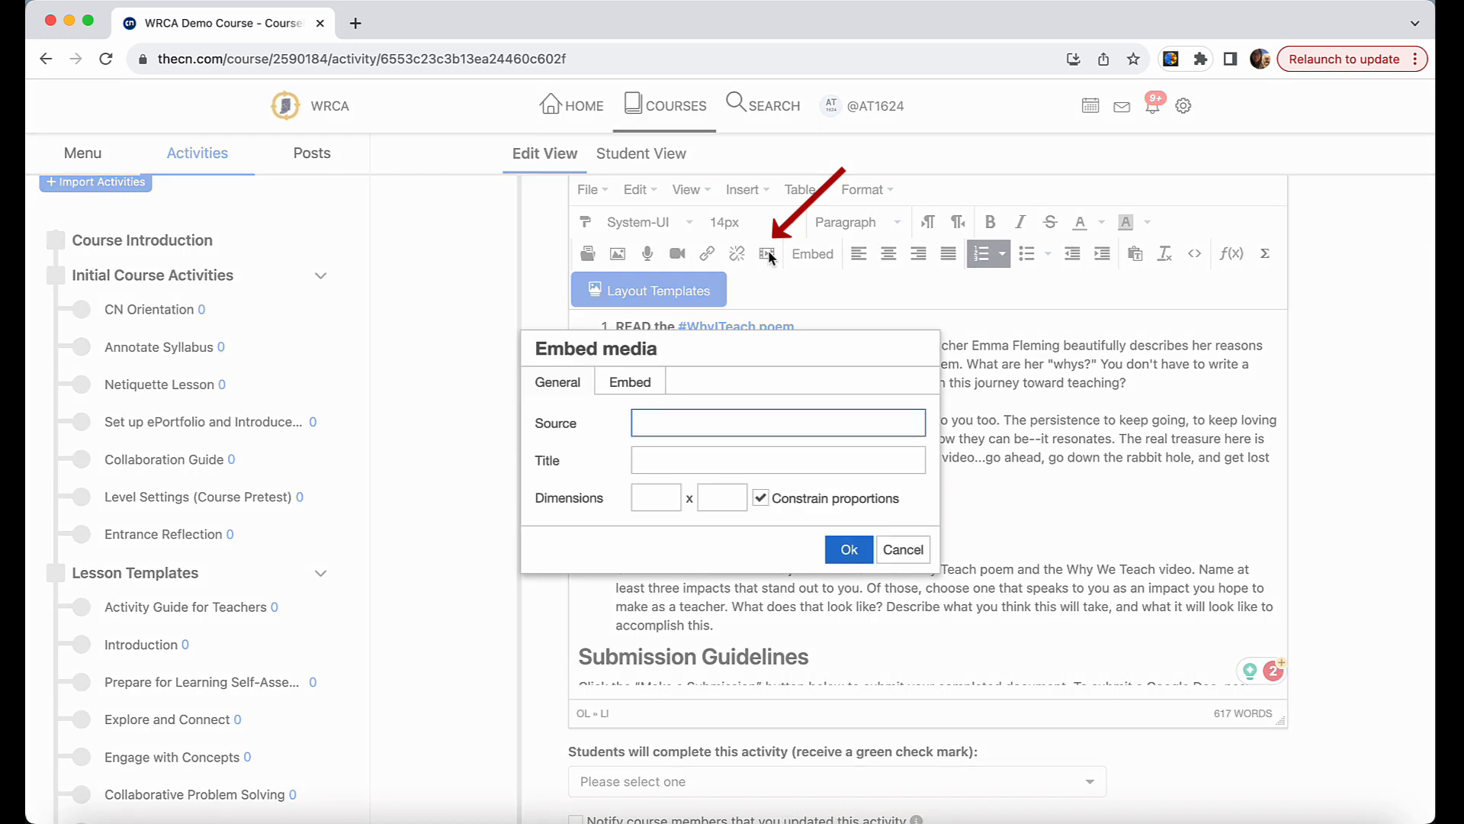
pyautogui.press('super+v')
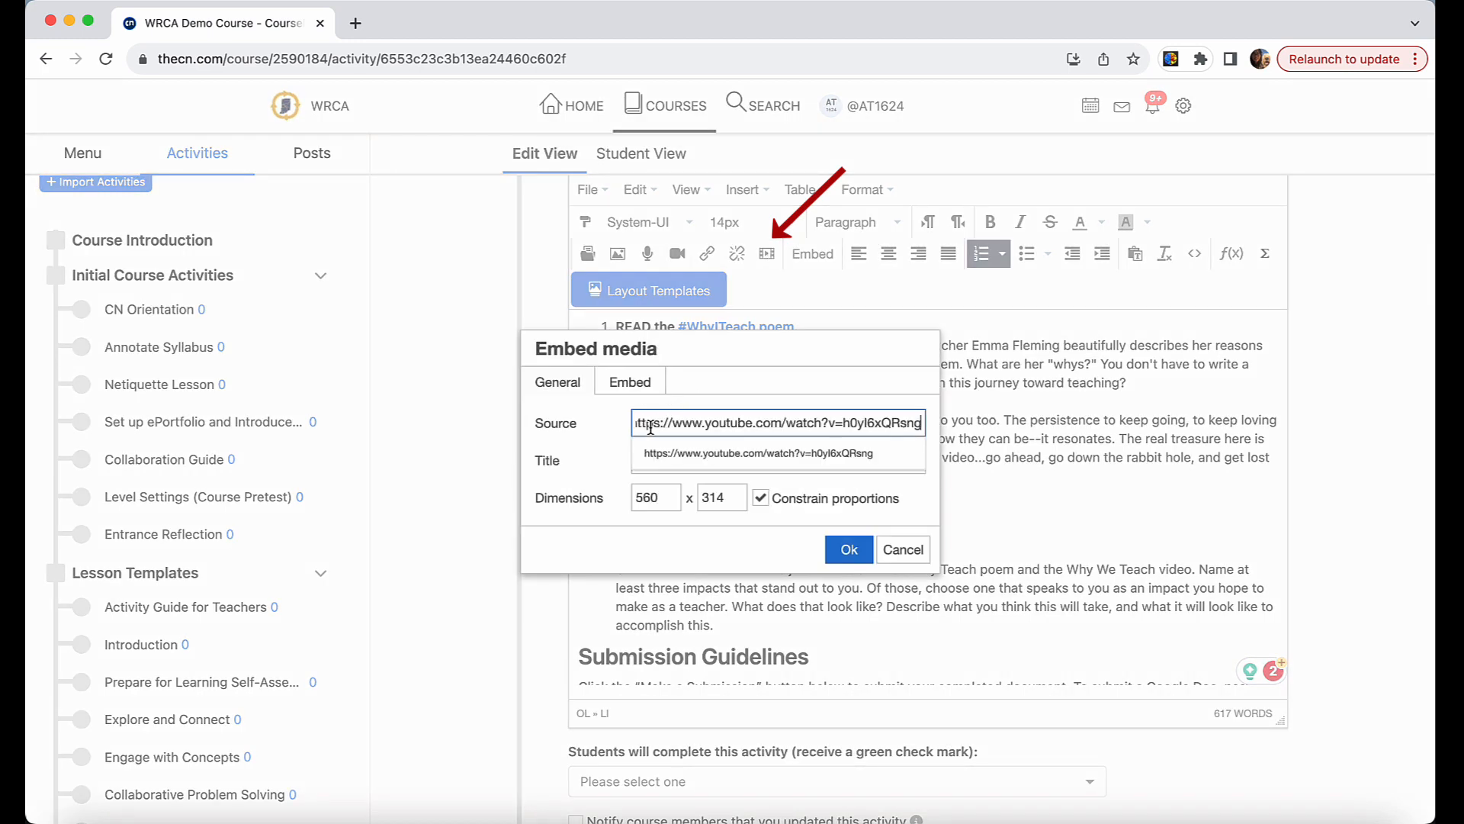
pyautogui.click(849, 549)
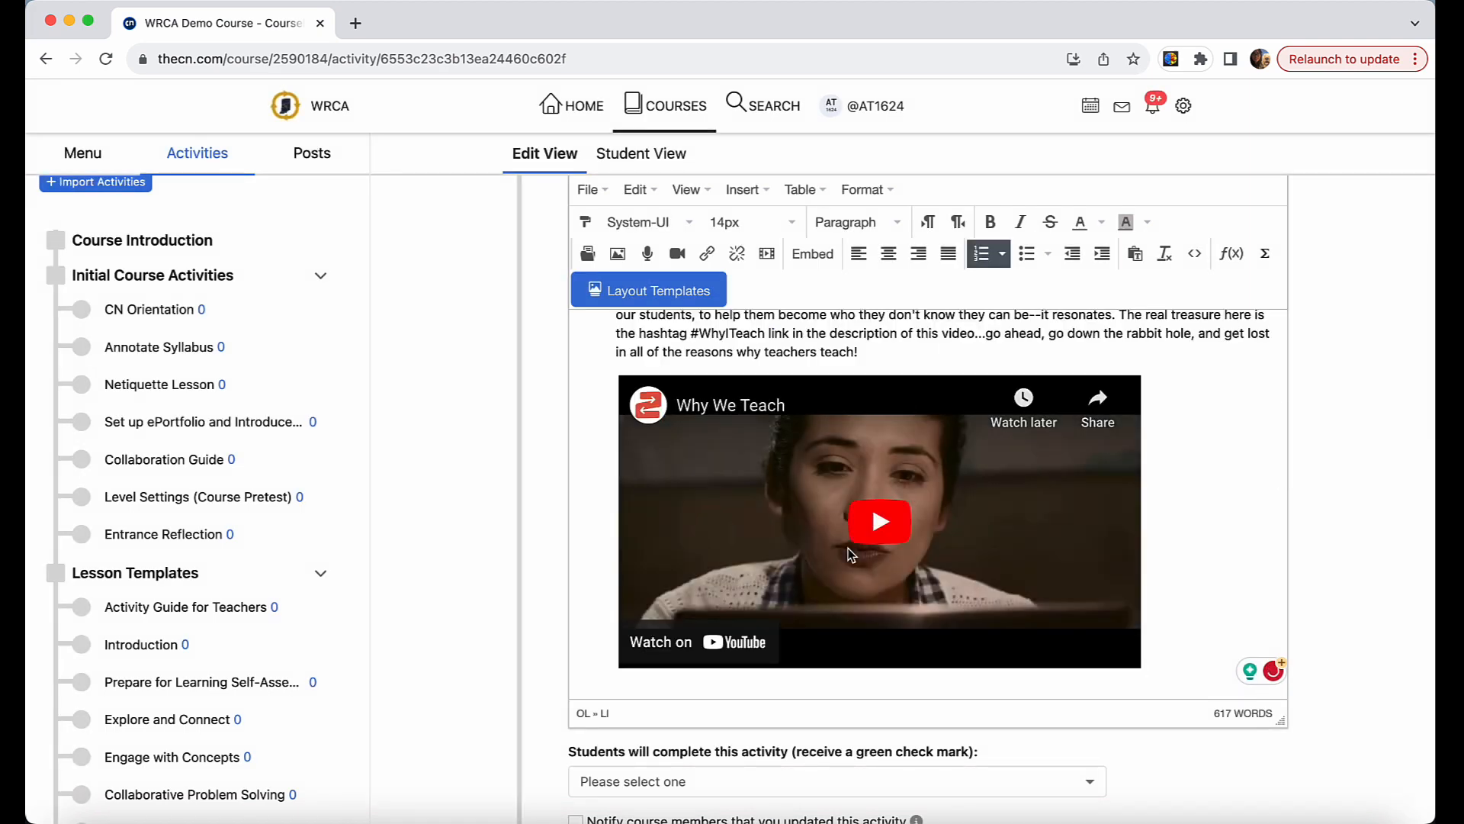
# Remove the empty line below the embedded video to continue the numbered list, and make "WRITE a post on The Impact of Teachers." bold.
pyautogui.scroll(-3, 851, 554)
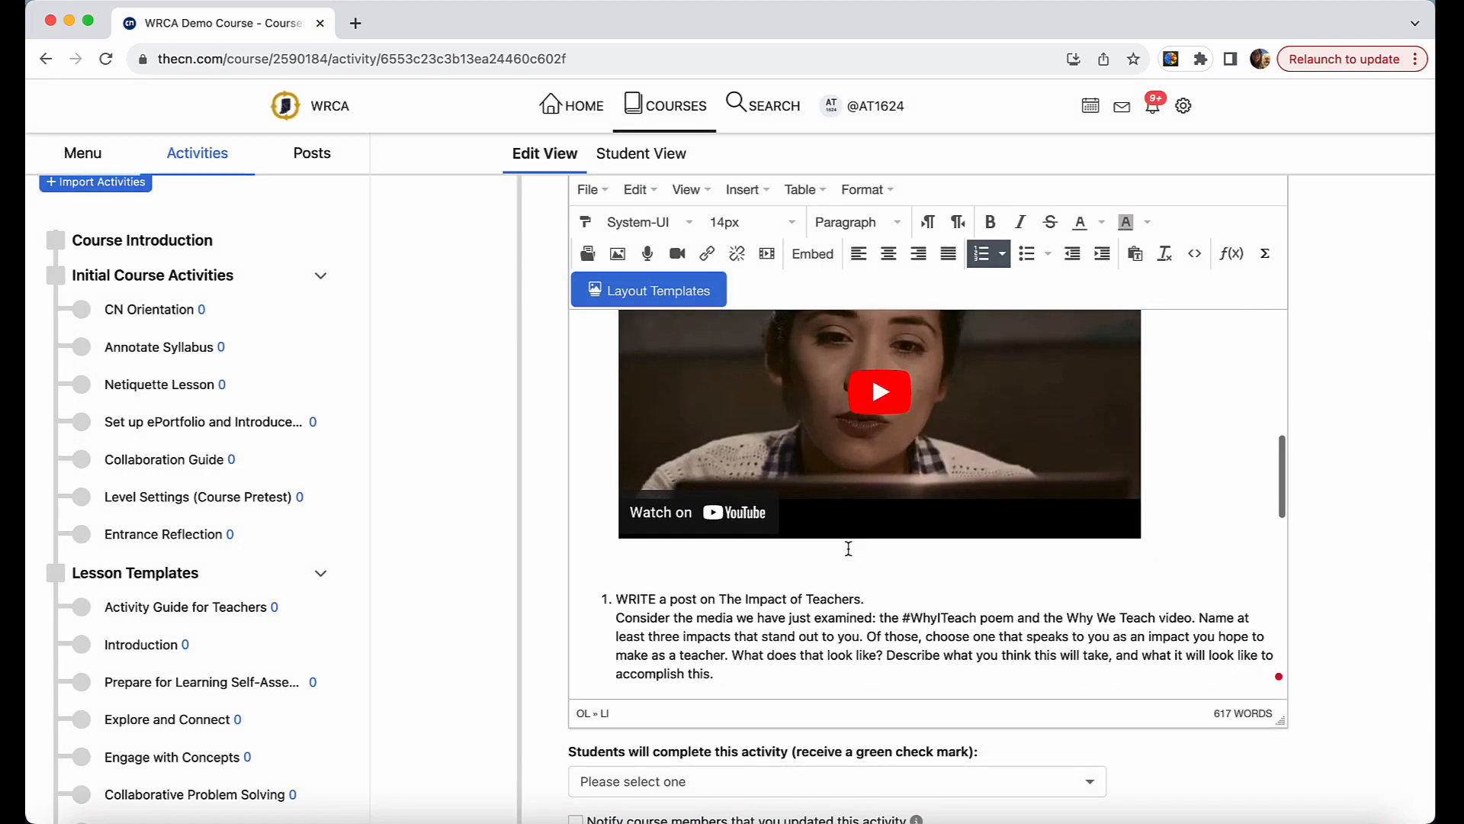
pyautogui.click(788, 570)
pyautogui.press('BackSpace')
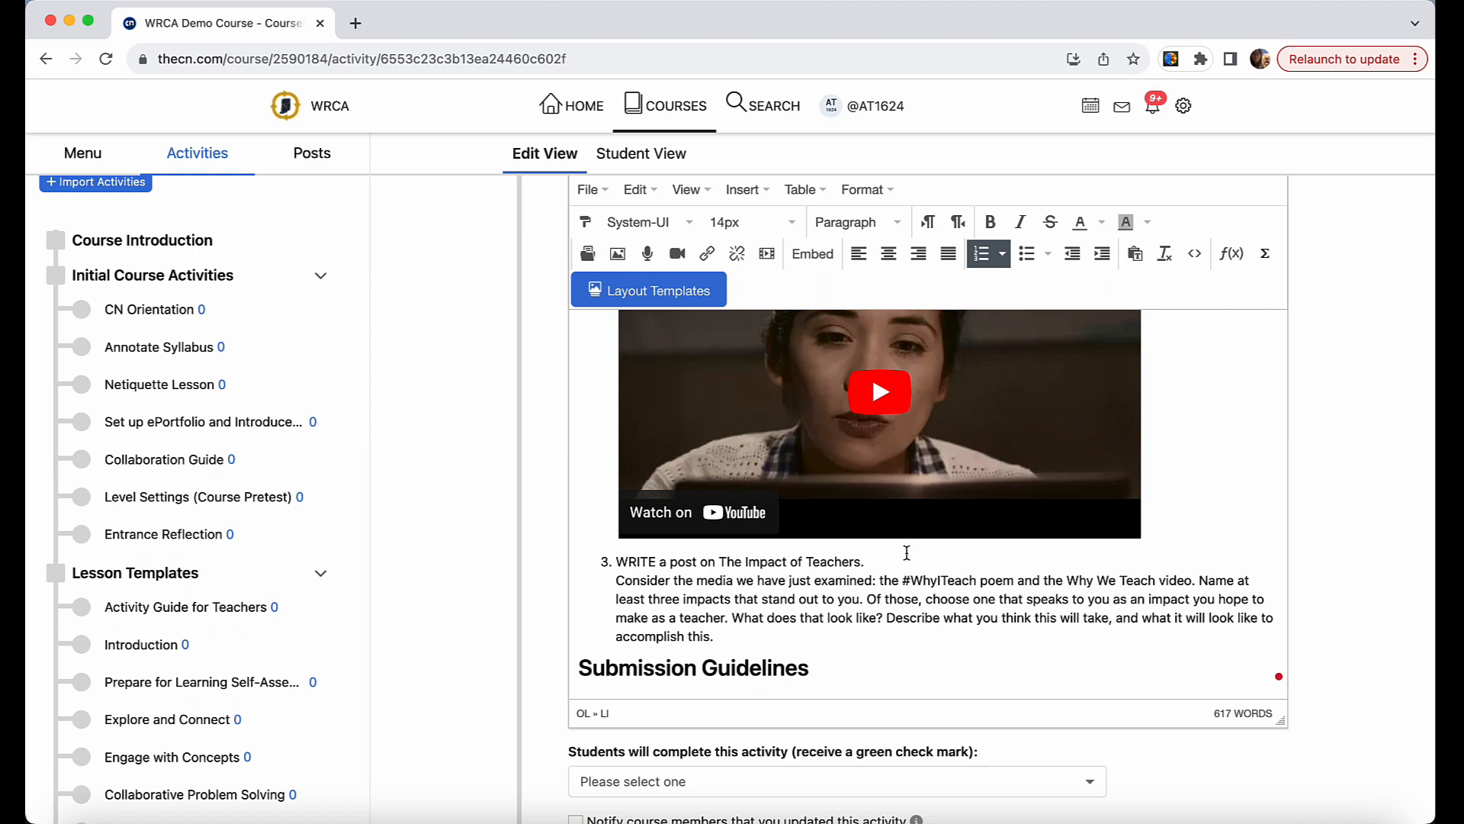
pyautogui.moveTo(866, 562); pyautogui.dragTo(599, 564)
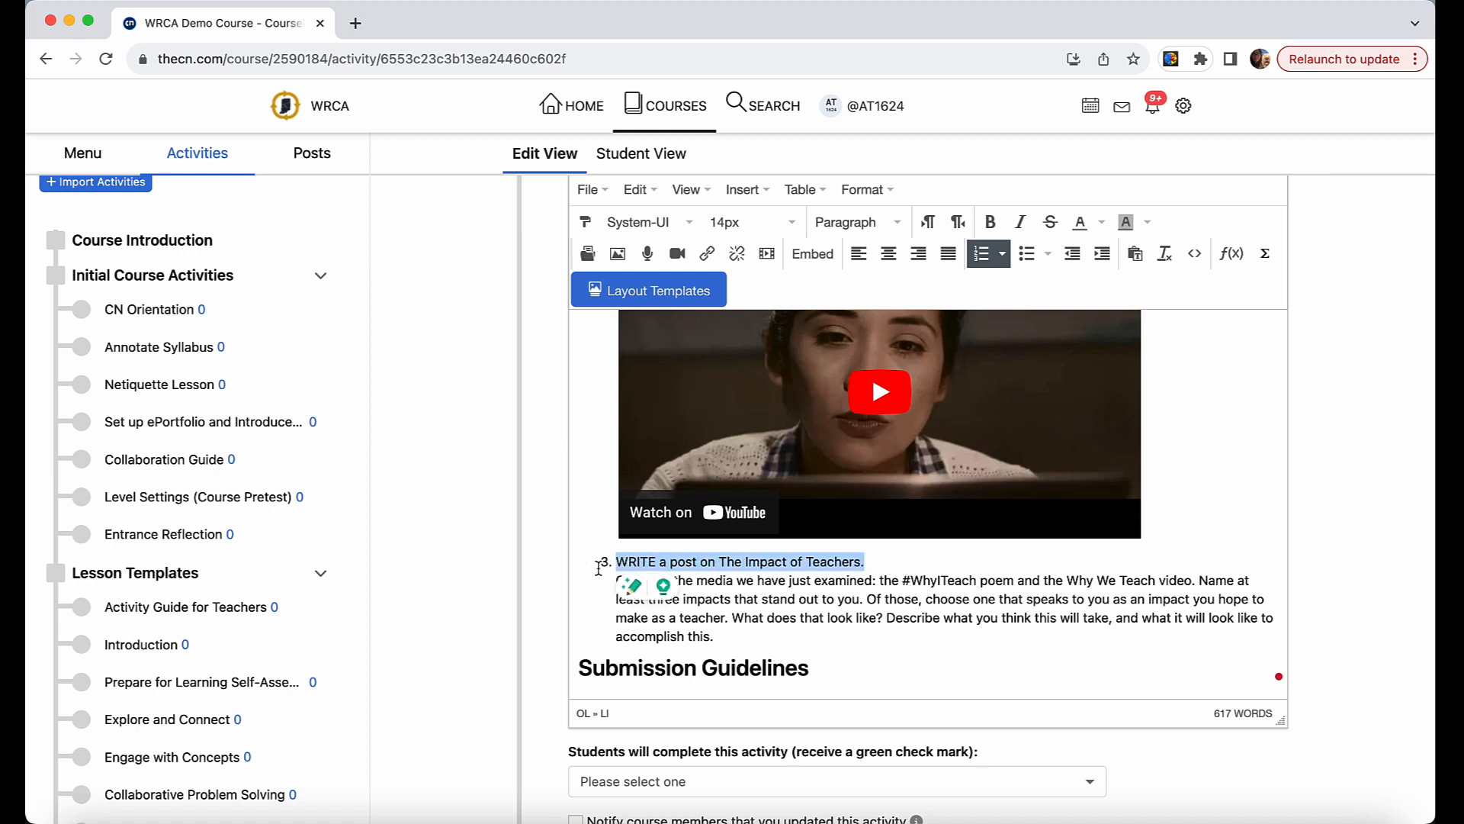
pyautogui.hotkey('ctrl', 'b')
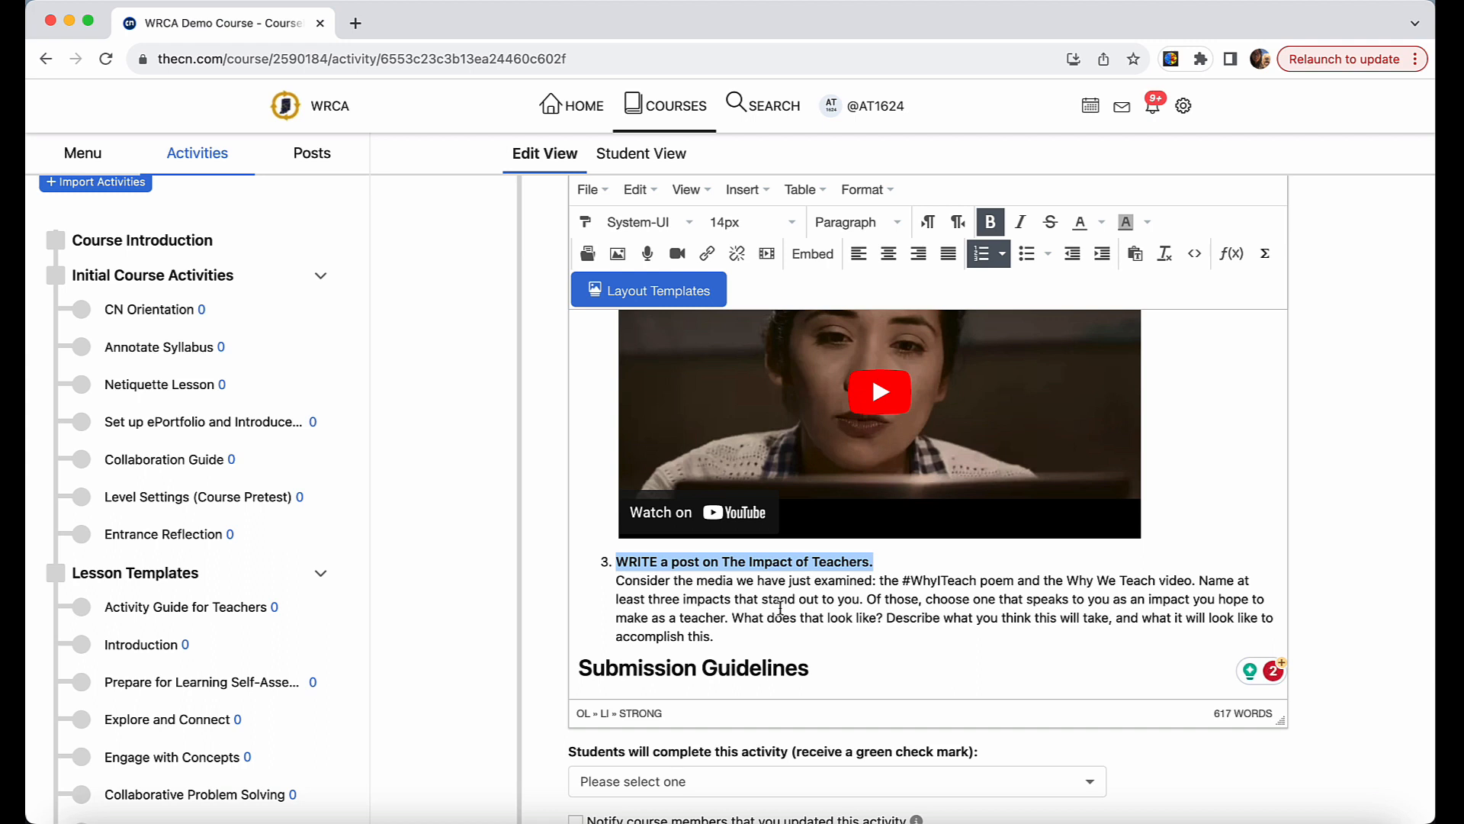
# Delete the "Make a Submission", ungraded-practice and "A post activity might be:" lines under Submission Guidelines, keeping the two numbered post instructions.
pyautogui.scroll(-2, 780, 608)
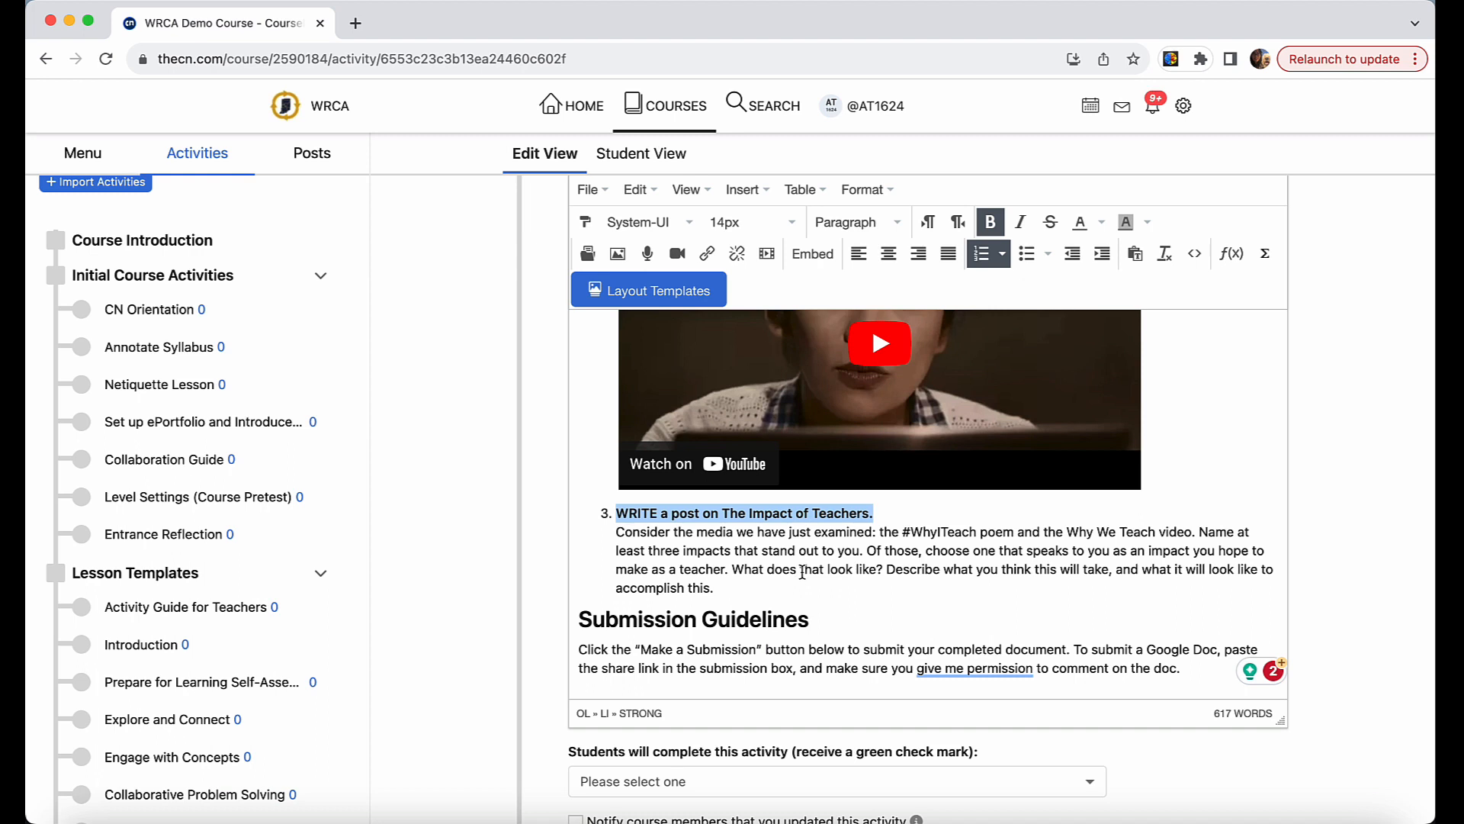
pyautogui.scroll(-4, 802, 572)
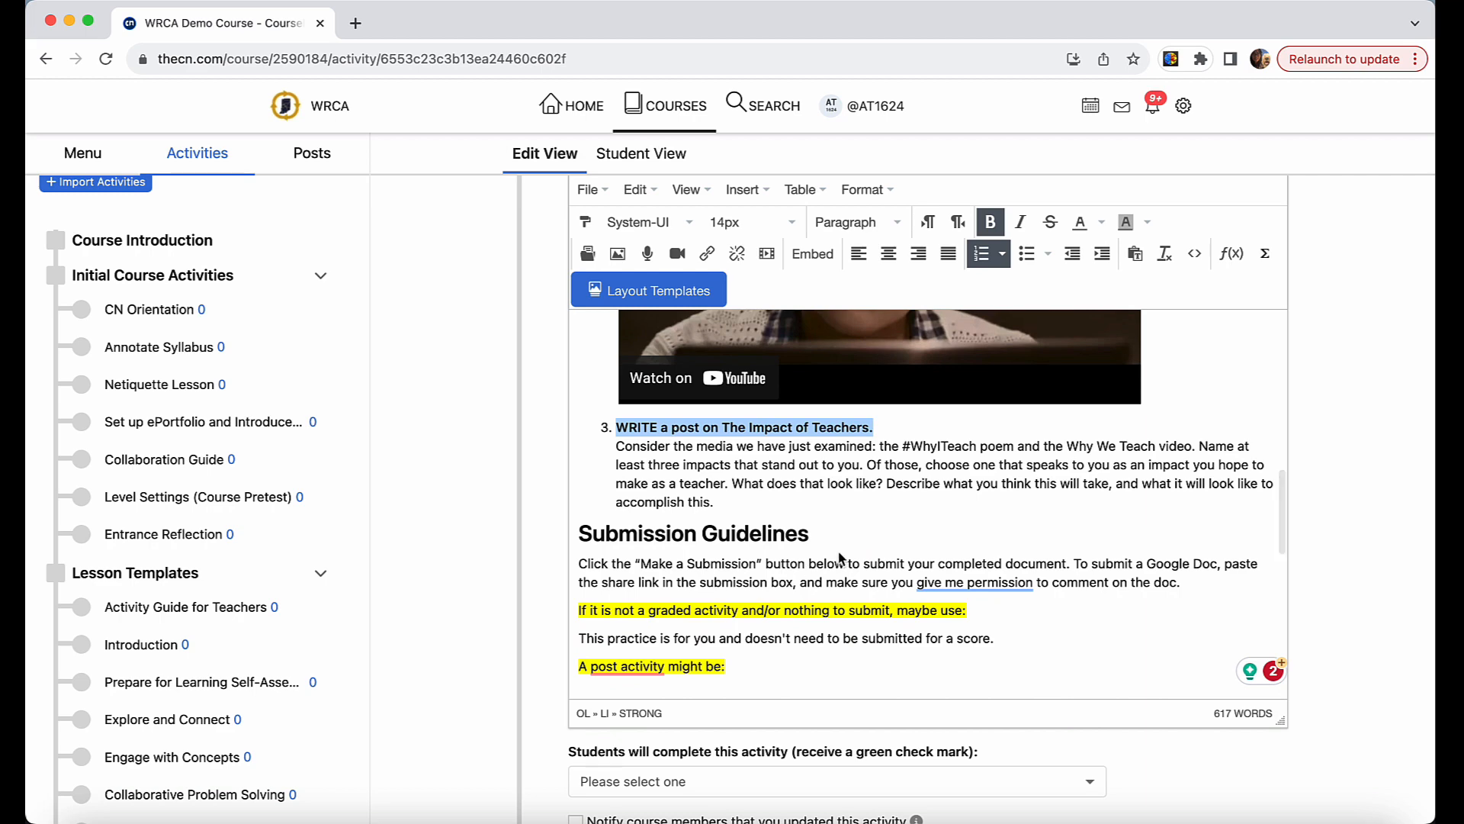
pyautogui.scroll(-2, 779, 544)
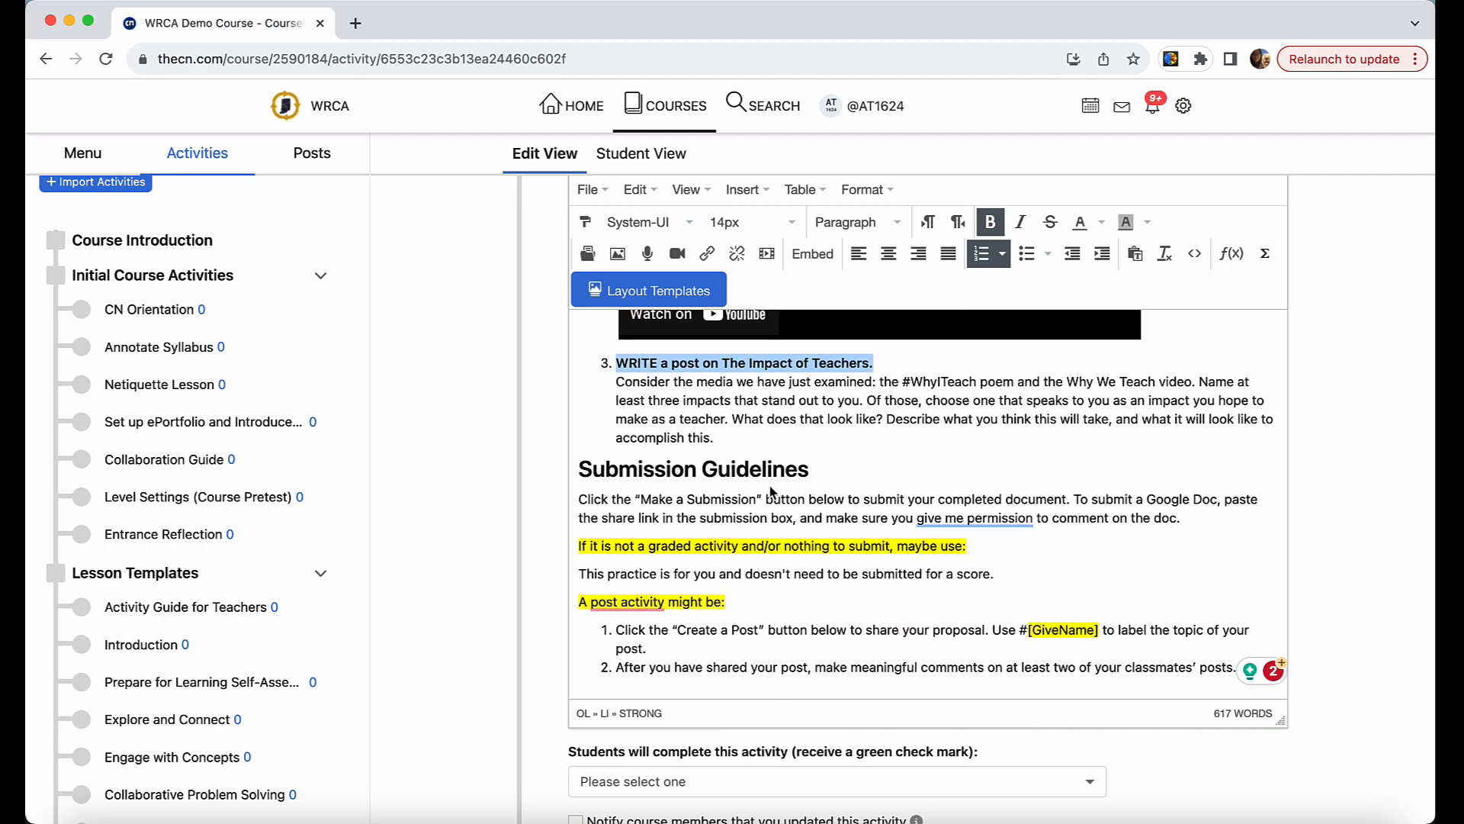
pyautogui.scroll(-2, 770, 492)
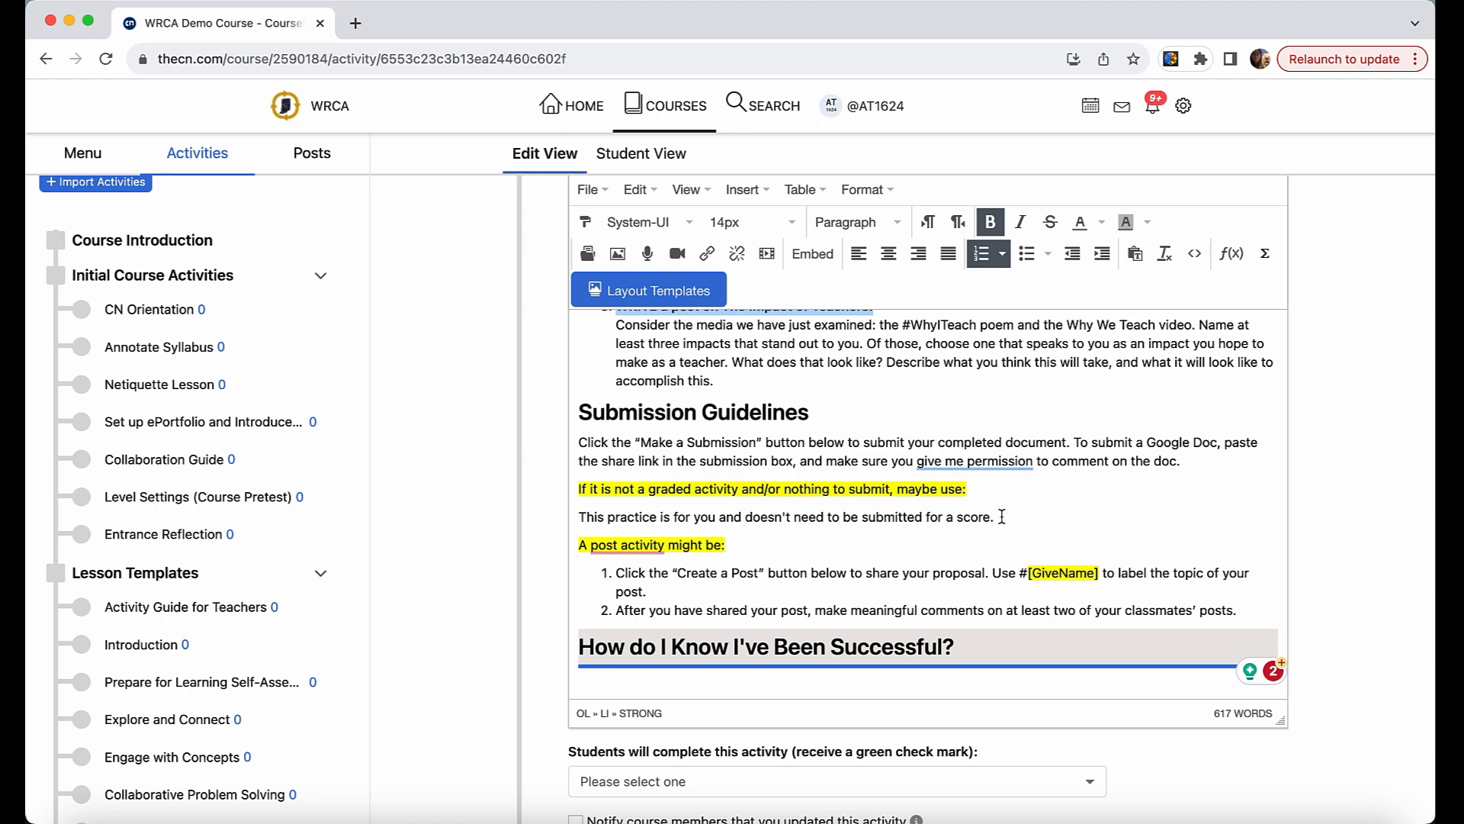
pyautogui.scroll(-1, 1001, 517)
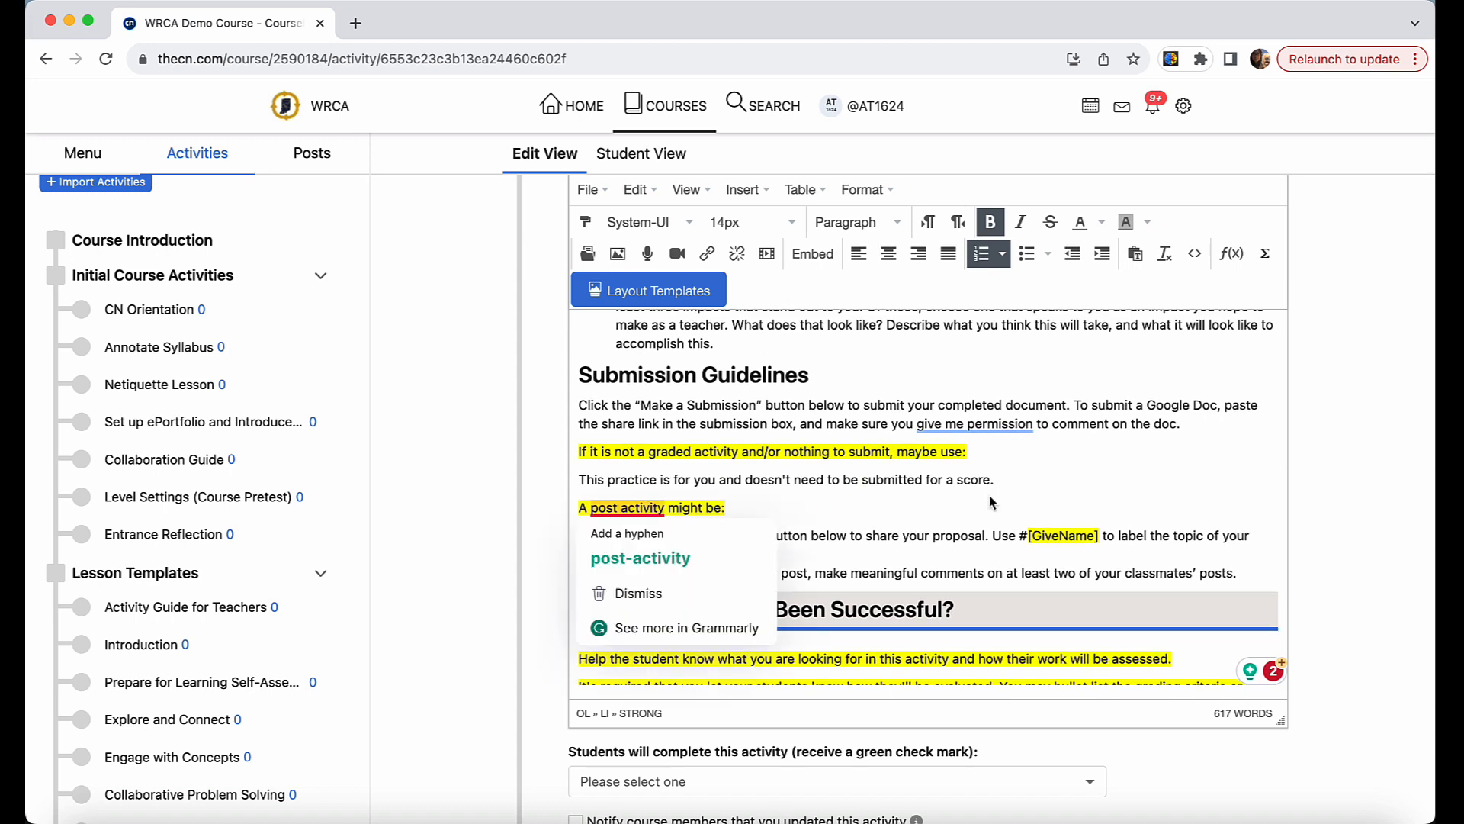
pyautogui.moveTo(994, 482); pyautogui.dragTo(549, 385)
pyautogui.press('BackSpace')
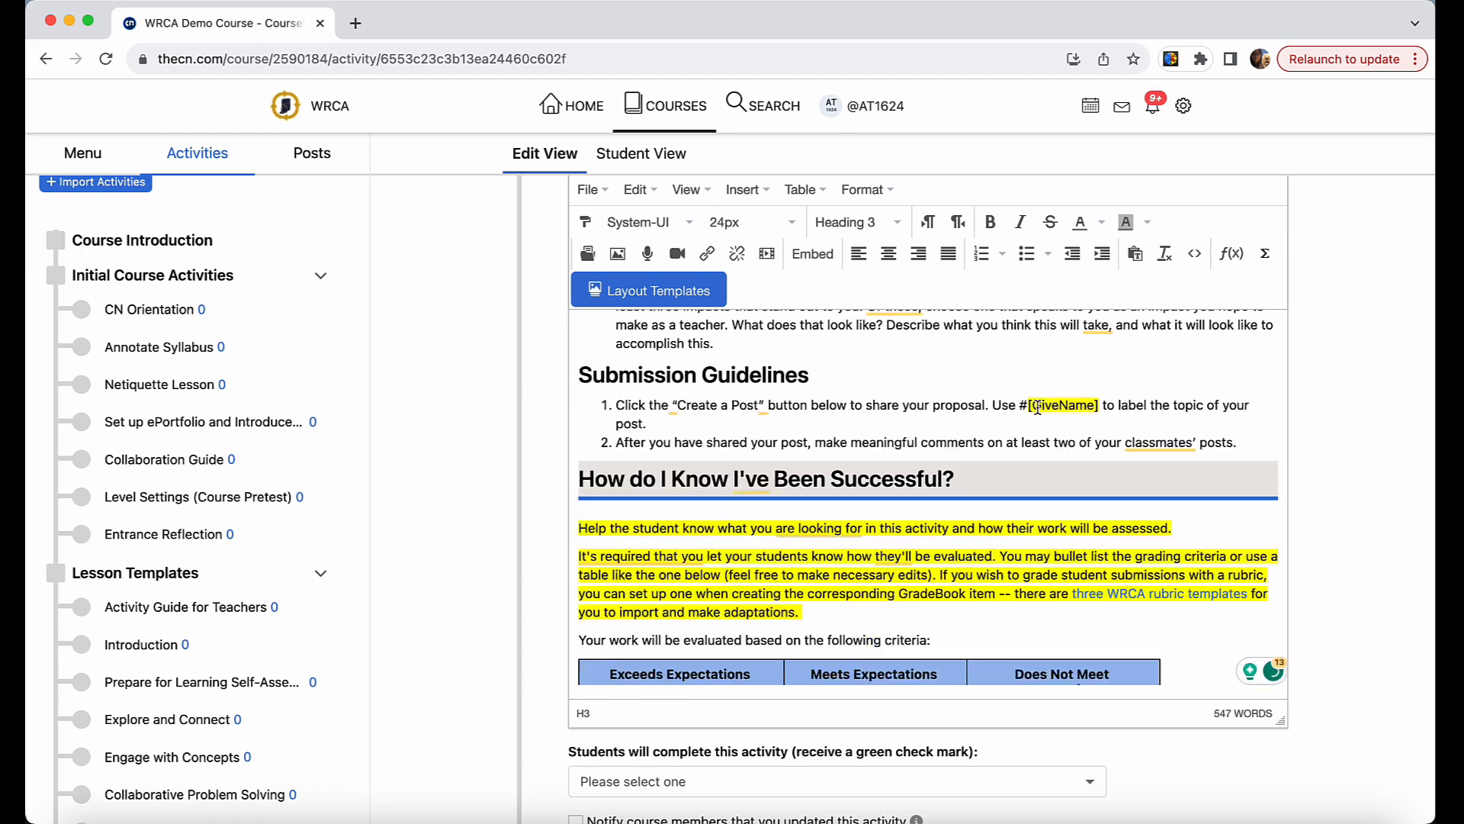
# Replace the [GiveName] hashtag placeholder in the first submission instruction with TeacherImpact.
pyautogui.moveTo(1029, 406); pyautogui.dragTo(1101, 402)
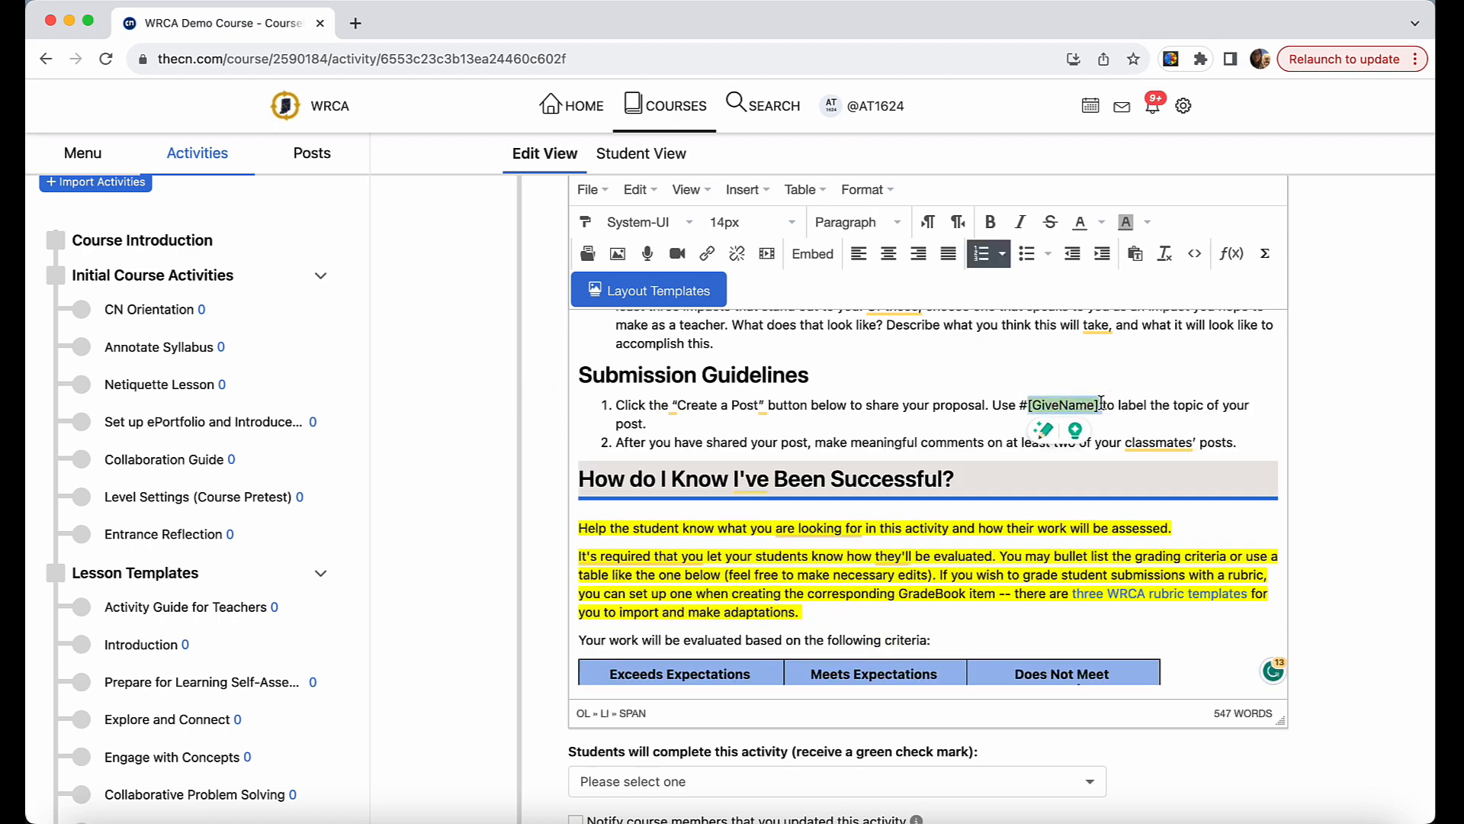
pyautogui.write('TeacherImport')
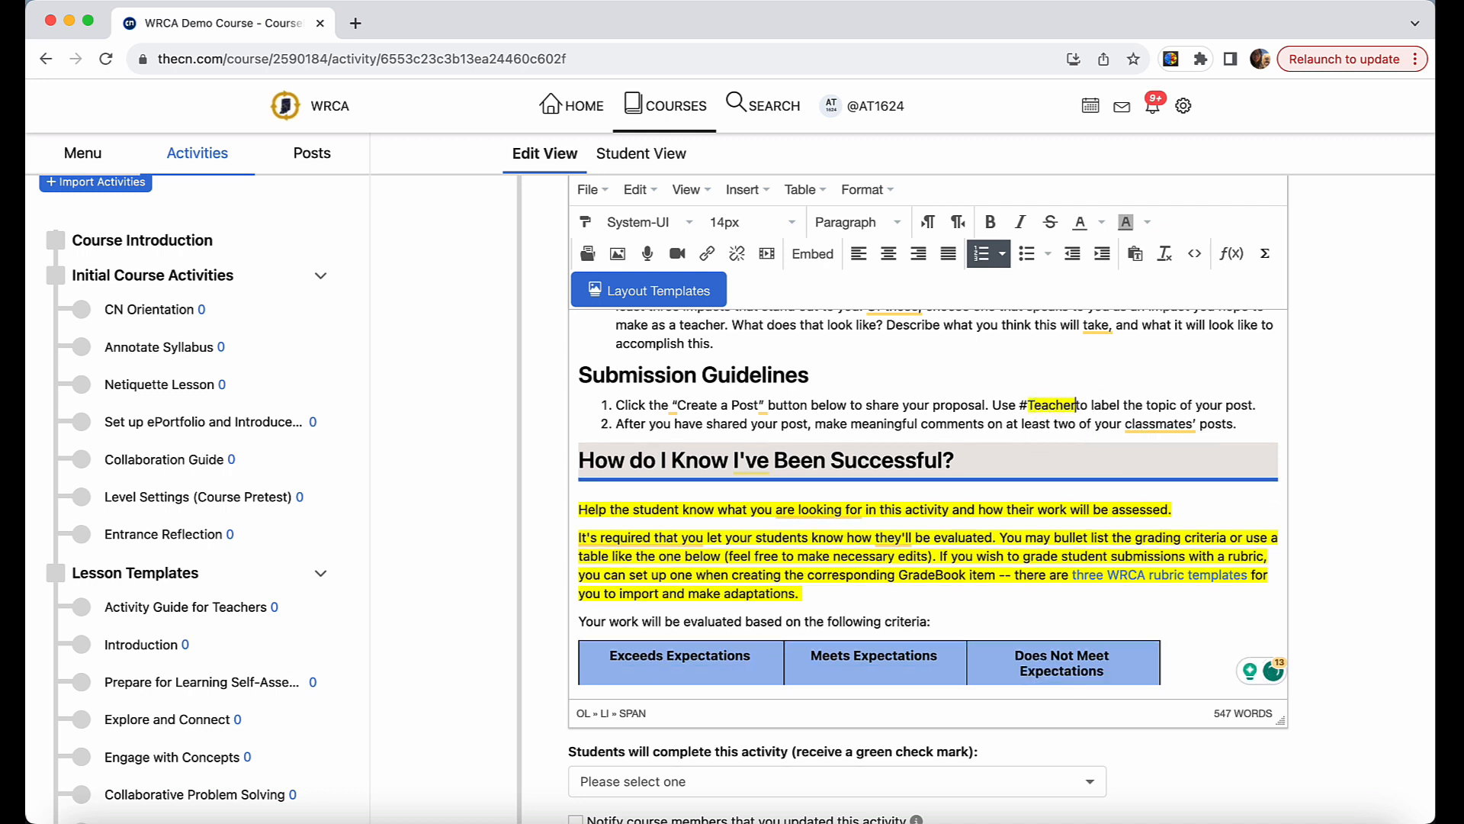
pyautogui.press('BackSpace')
pyautogui.press('BackSpace')
pyautogui.press('BackSpace')
pyautogui.write('act')
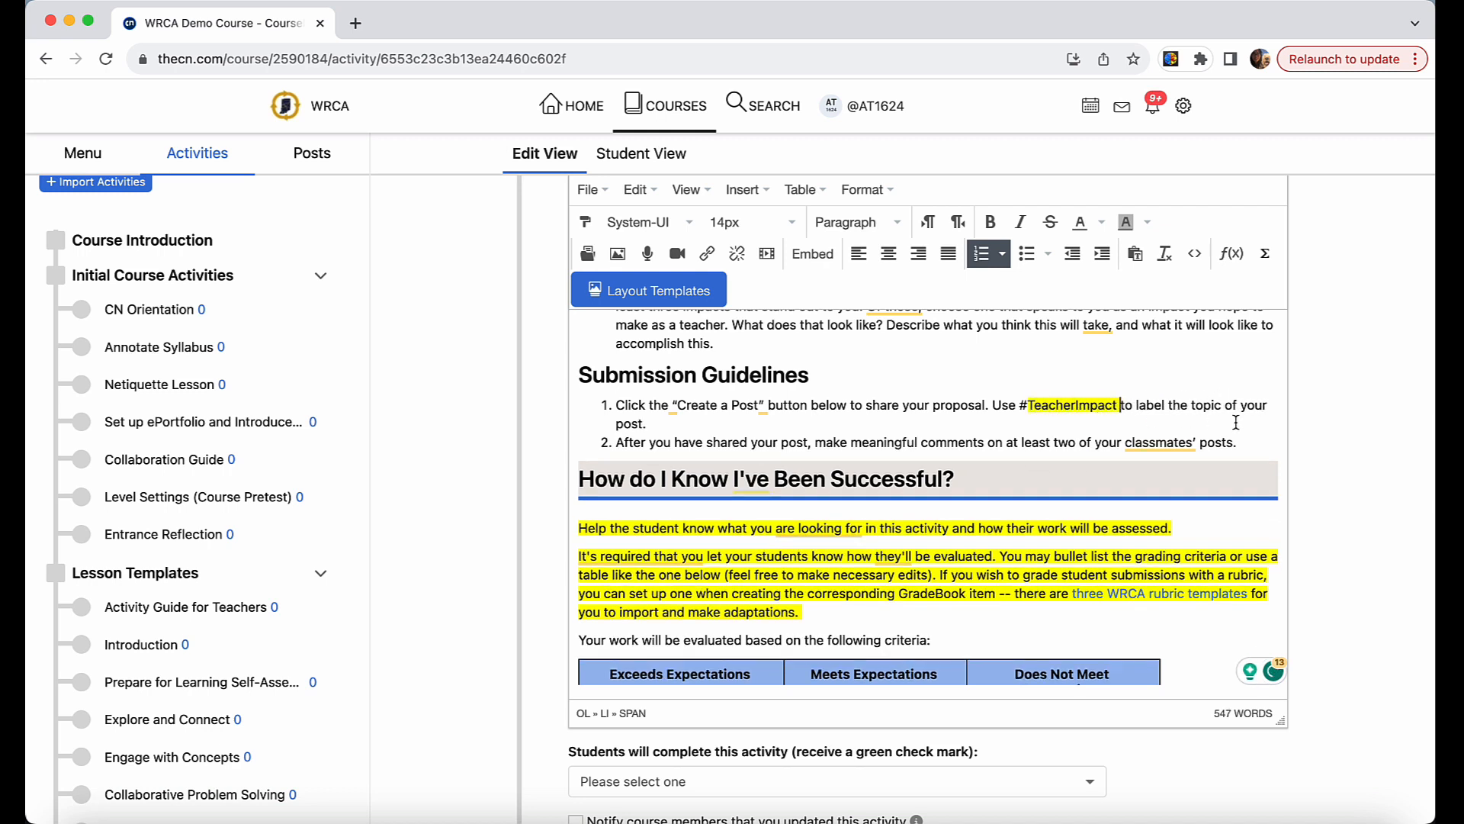
# Clear the formatting of both numbered instructions under Submission Guidelines.
pyautogui.moveTo(1240, 443); pyautogui.dragTo(598, 403)
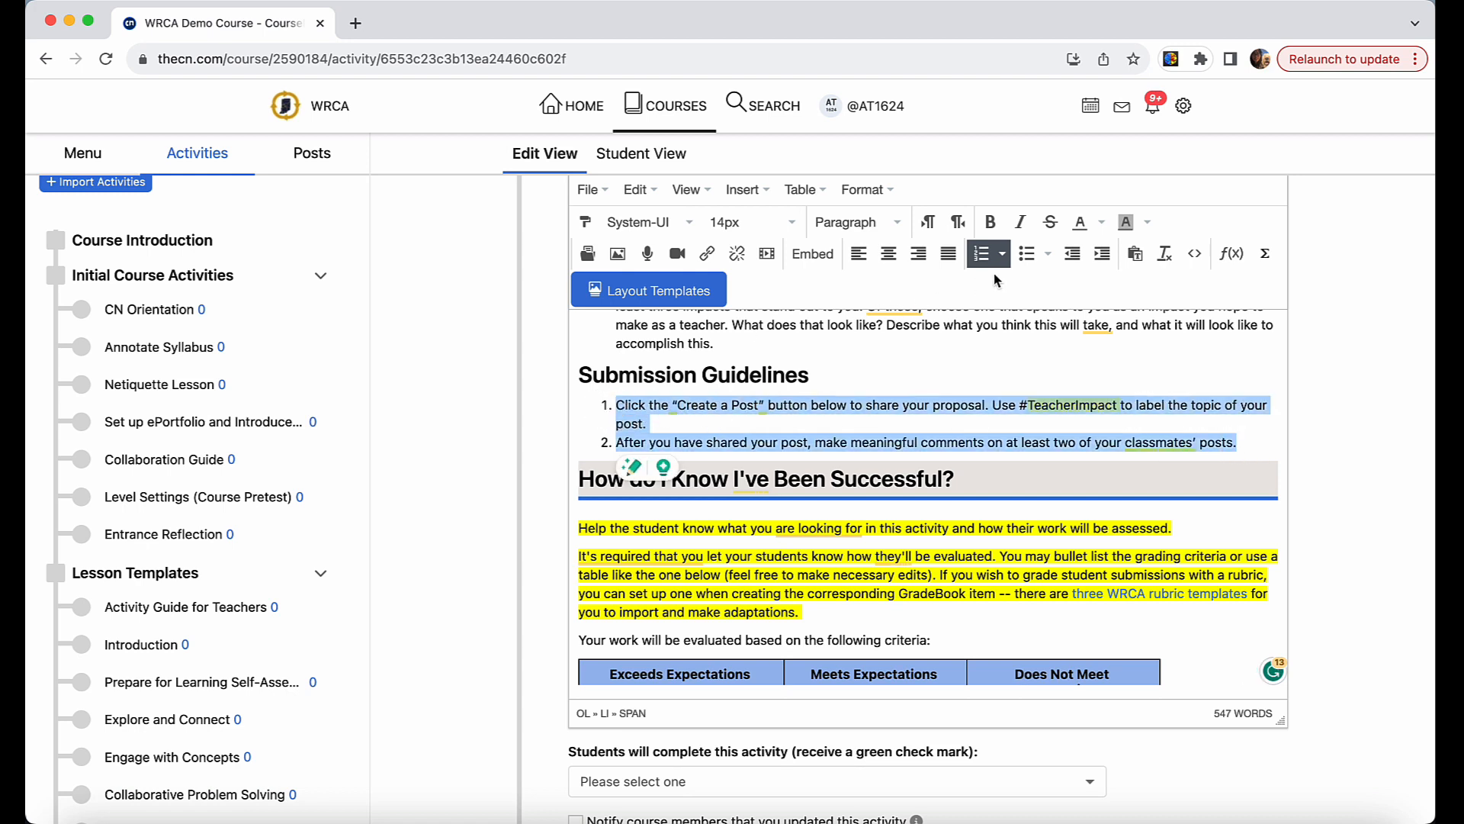
pyautogui.click(1167, 261)
pyautogui.click(1154, 370)
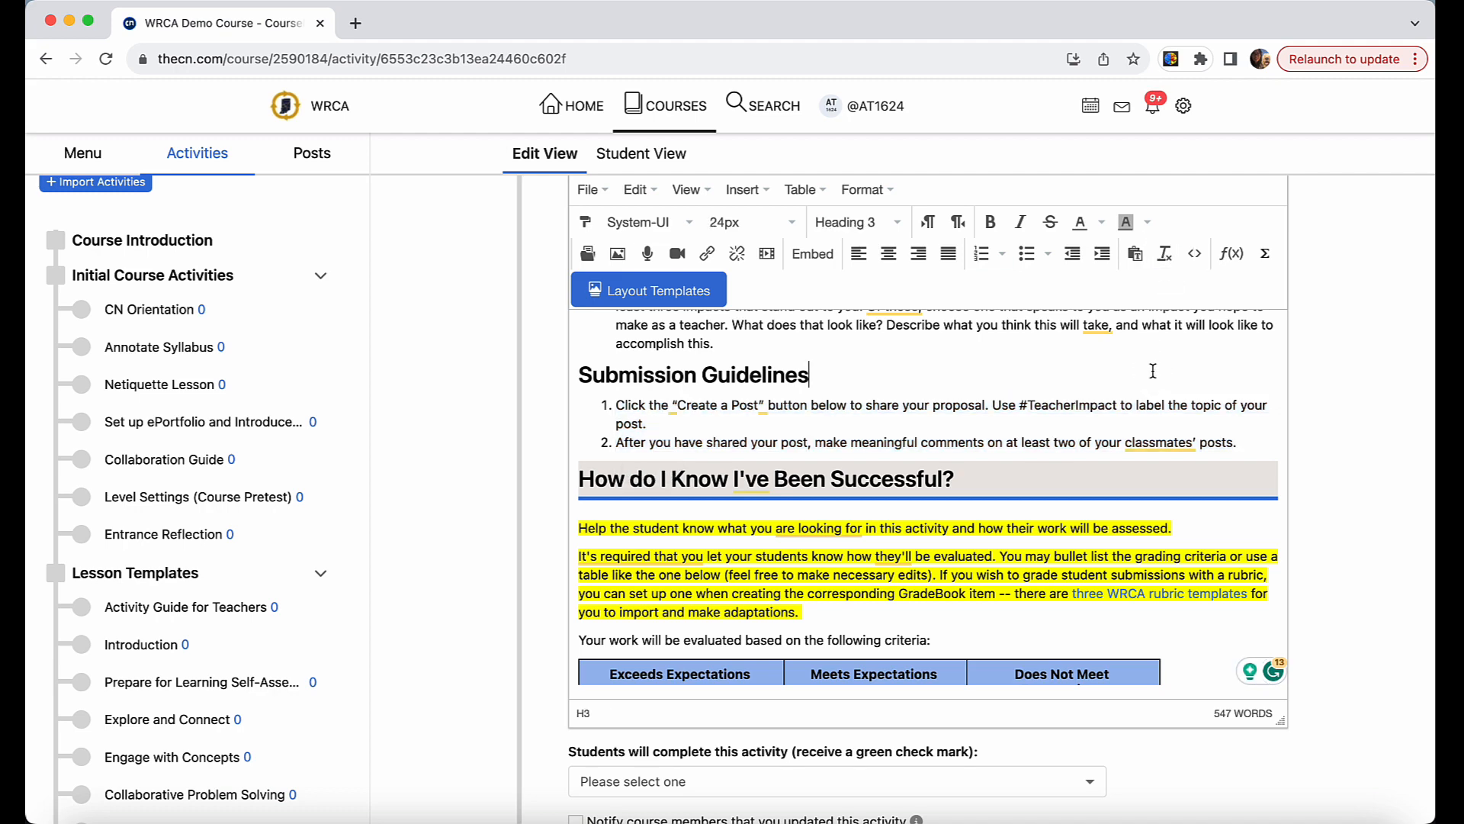
# Delete the two highlighted guidance paragraphs under "How do I Know I've Been Successful?", keeping the evaluation criteria sentence and table.
pyautogui.scroll(-2, 1173, 450)
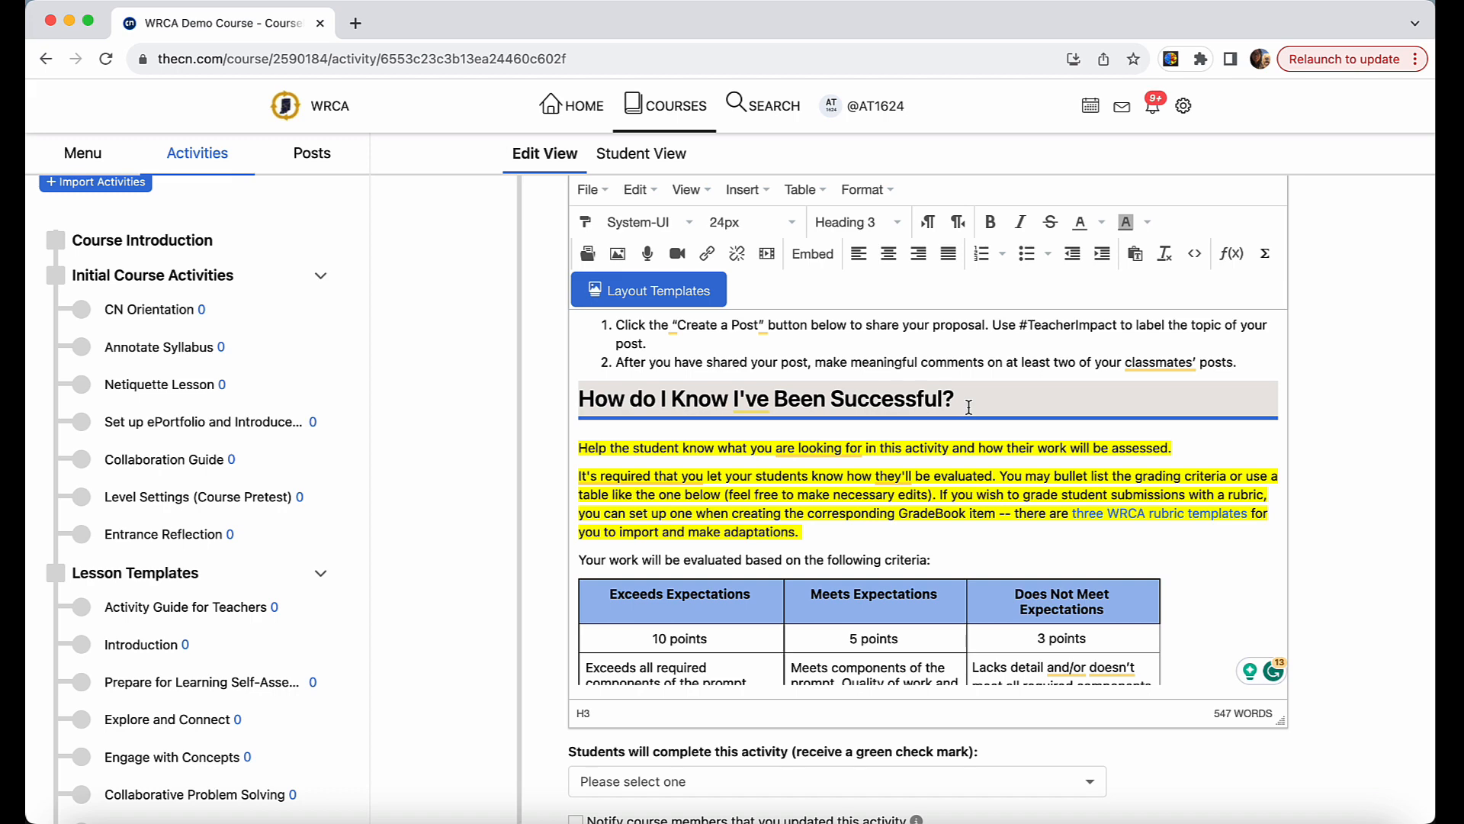
pyautogui.moveTo(969, 406); pyautogui.dragTo(802, 484)
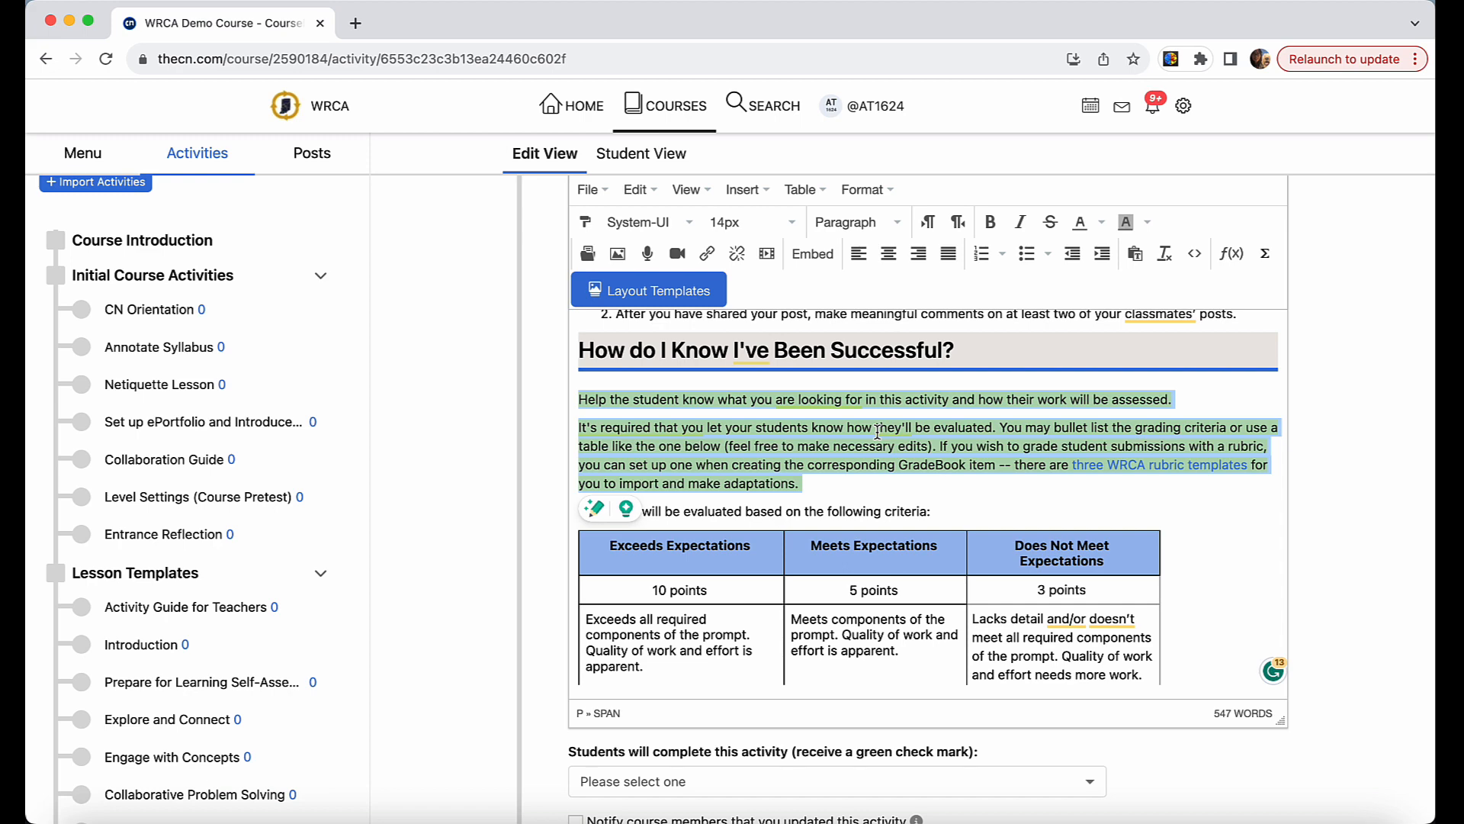
pyautogui.scroll(-3, 877, 432)
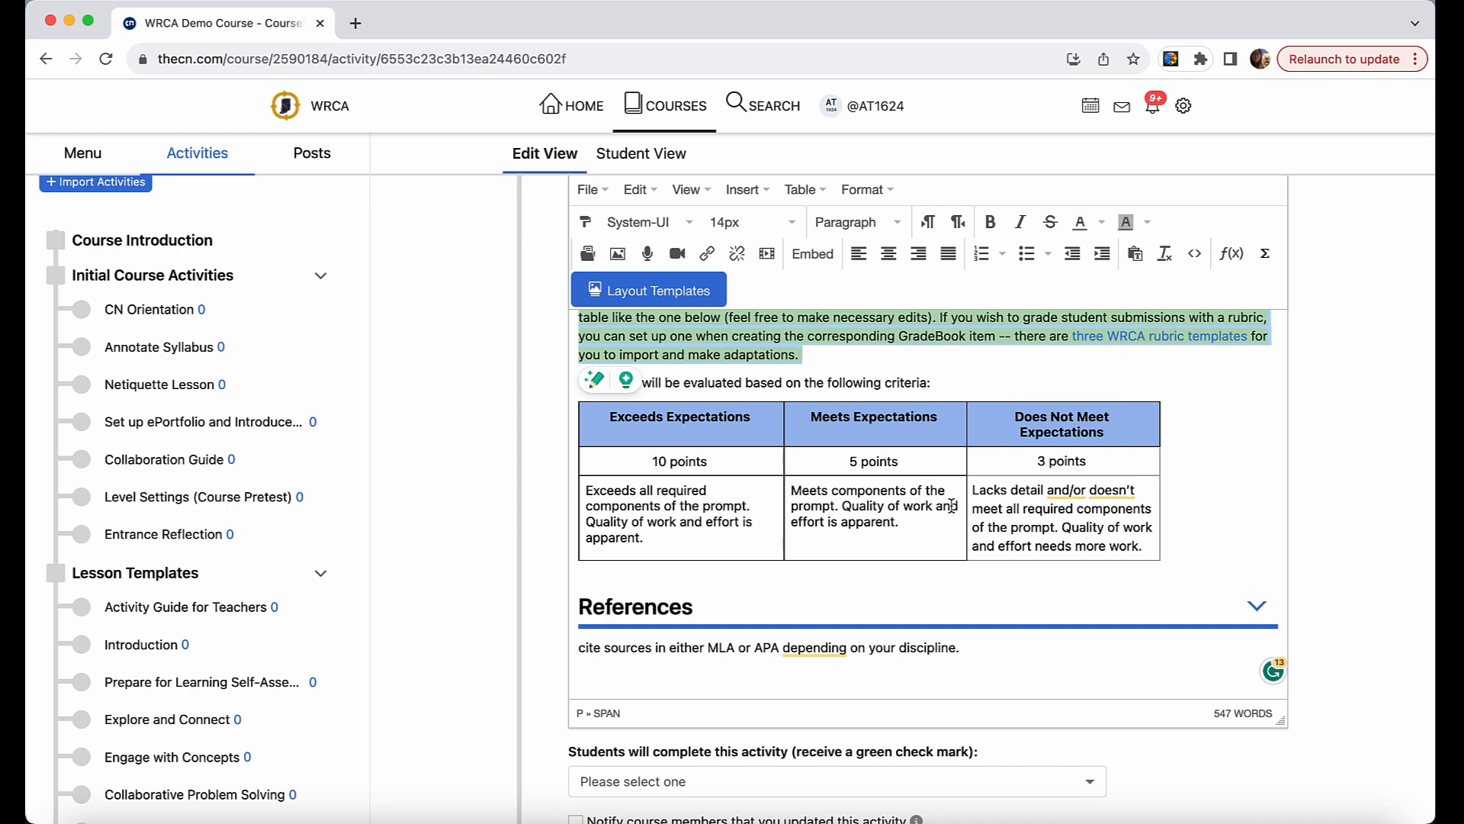
pyautogui.scroll(3, 900, 404)
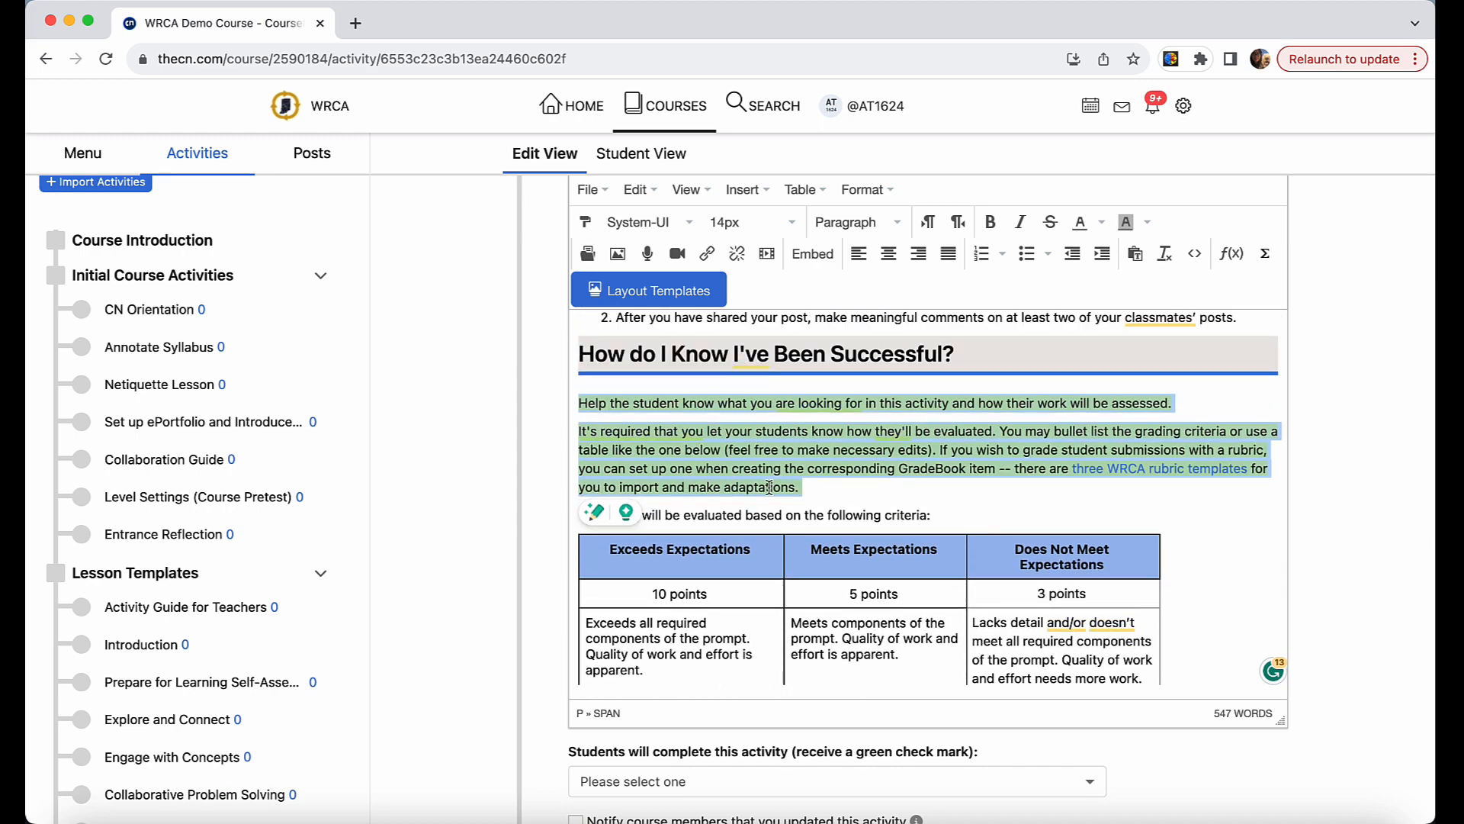
pyautogui.click(814, 489)
pyautogui.moveTo(579, 520); pyautogui.dragTo(579, 410)
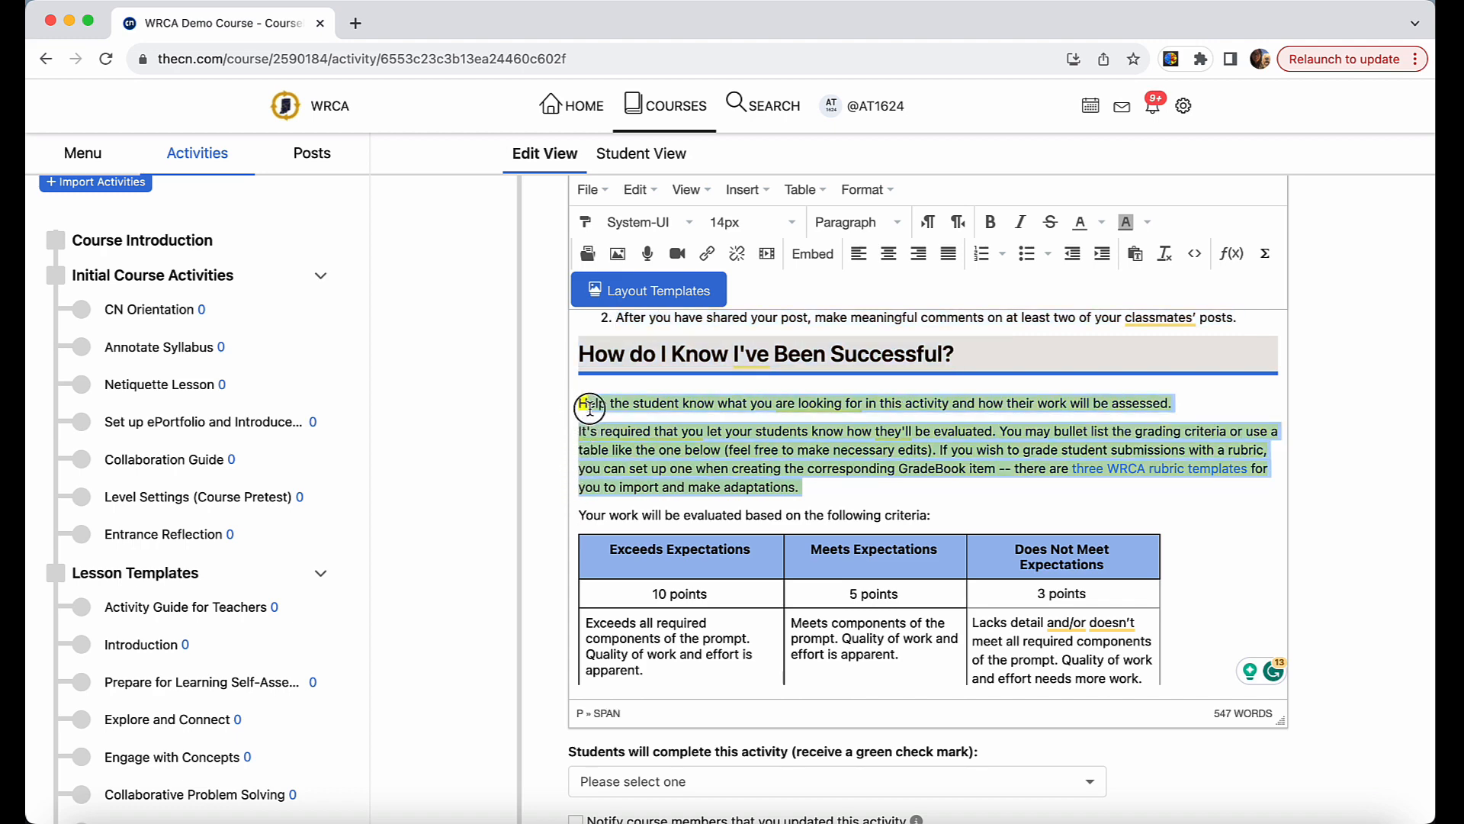
pyautogui.press('BackSpace')
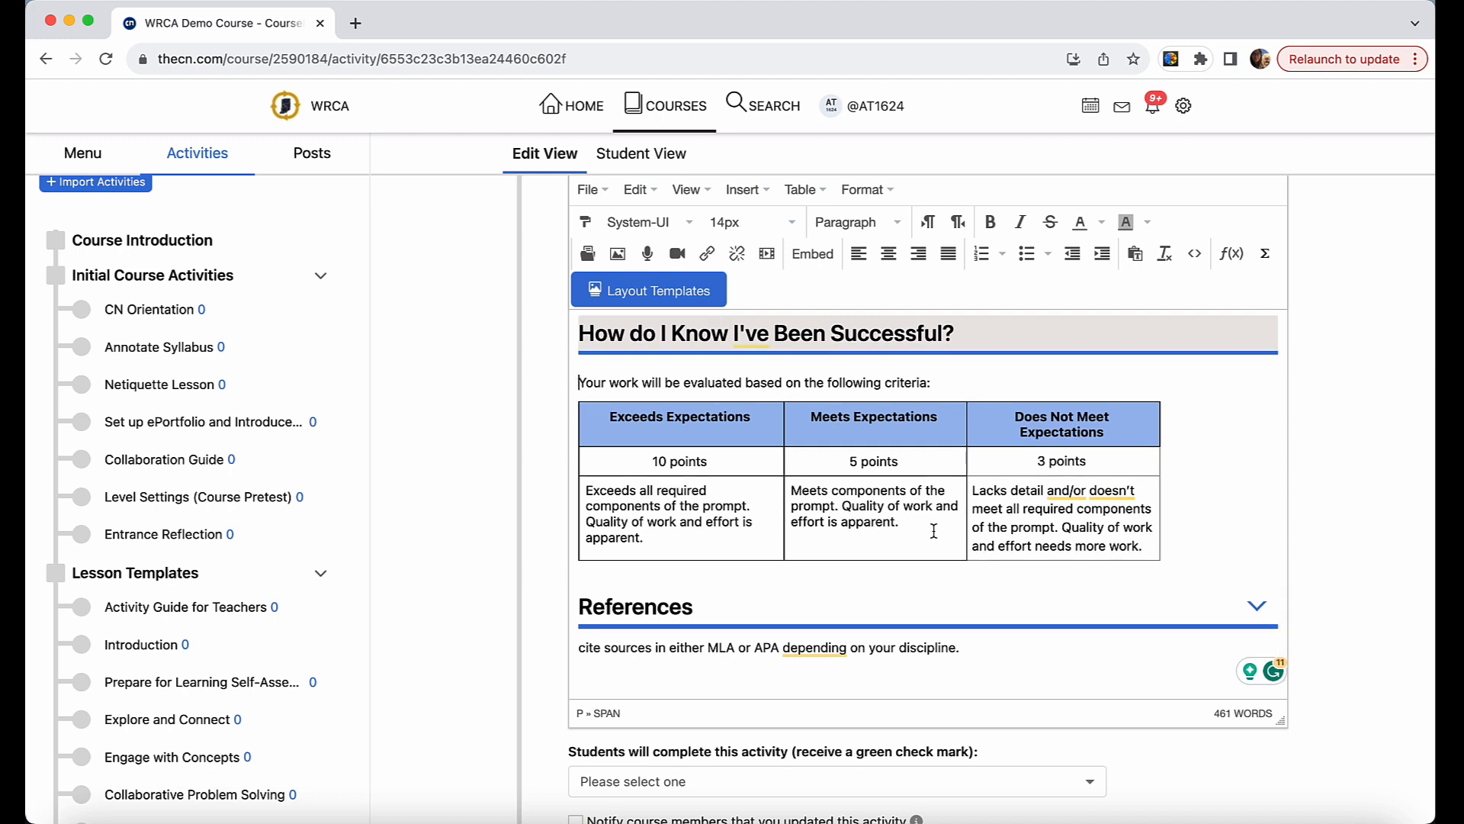
# Try out the References section's collapse control and look back over the activity's content up to "What are We Doing and Why?".
pyautogui.scroll(-3, 866, 580)
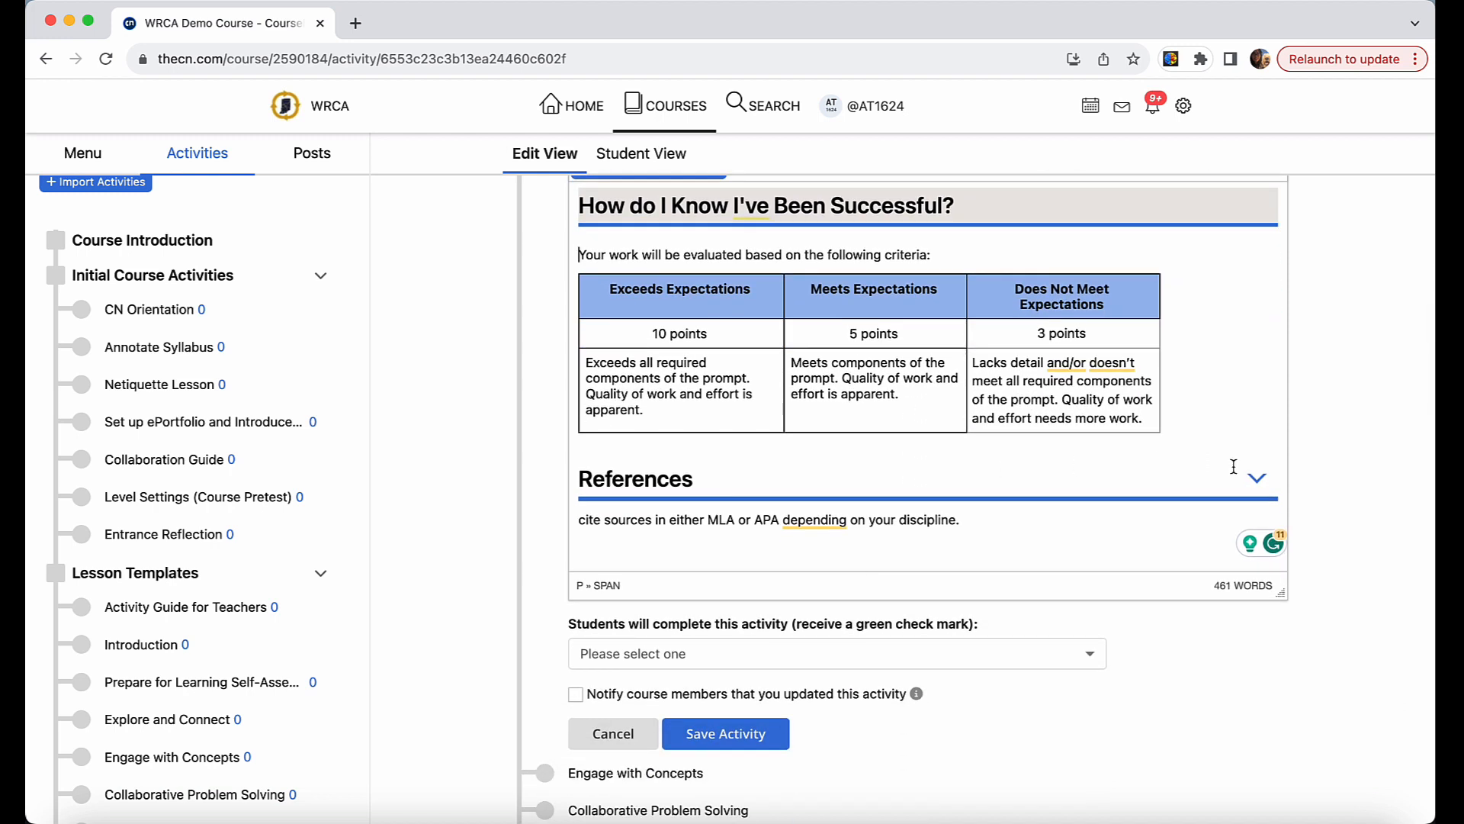
pyautogui.click(1257, 476)
pyautogui.click(1239, 486)
pyautogui.scroll(5, 1177, 450)
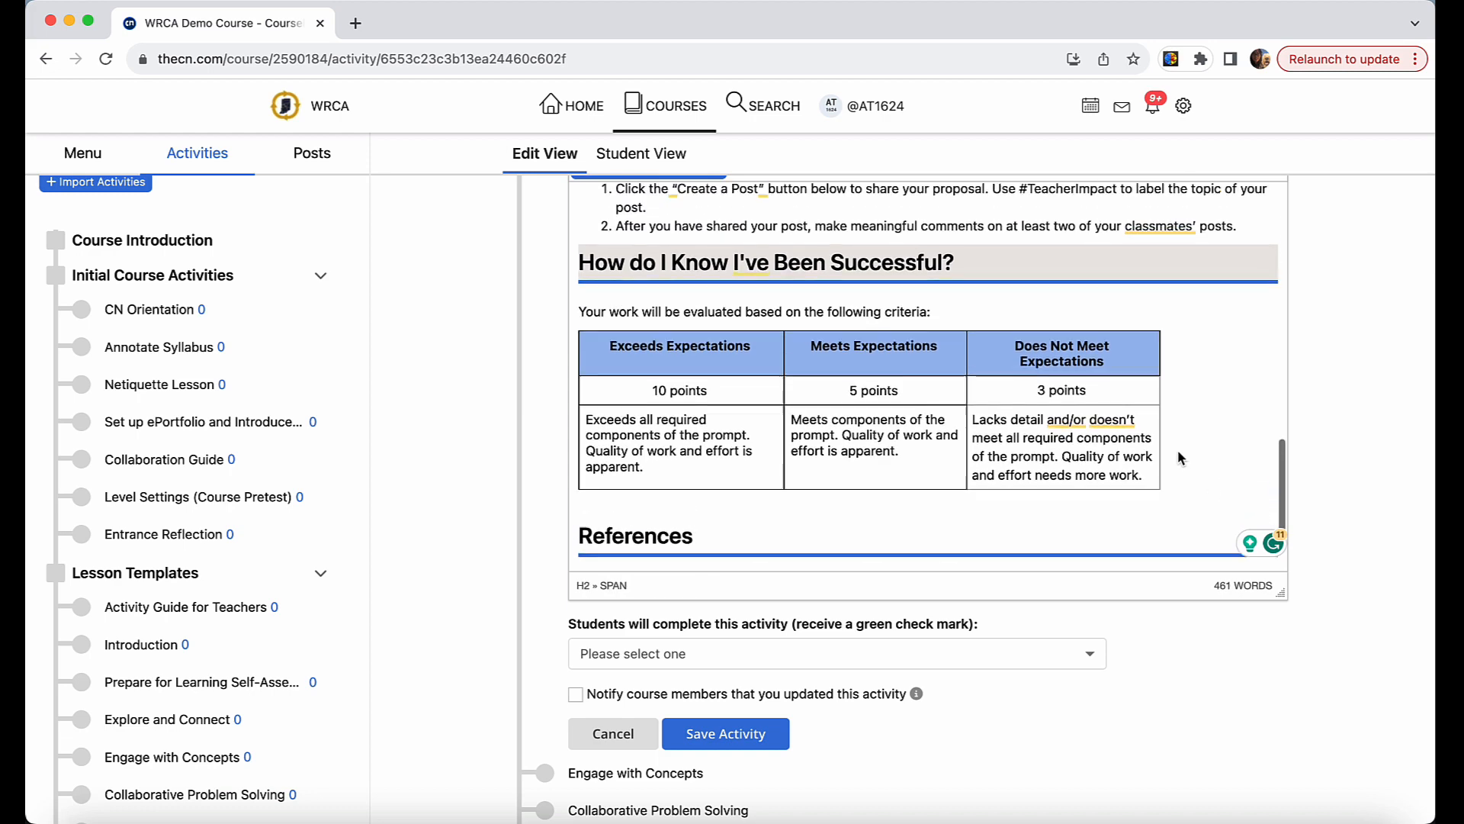
pyautogui.scroll(5, 1178, 450)
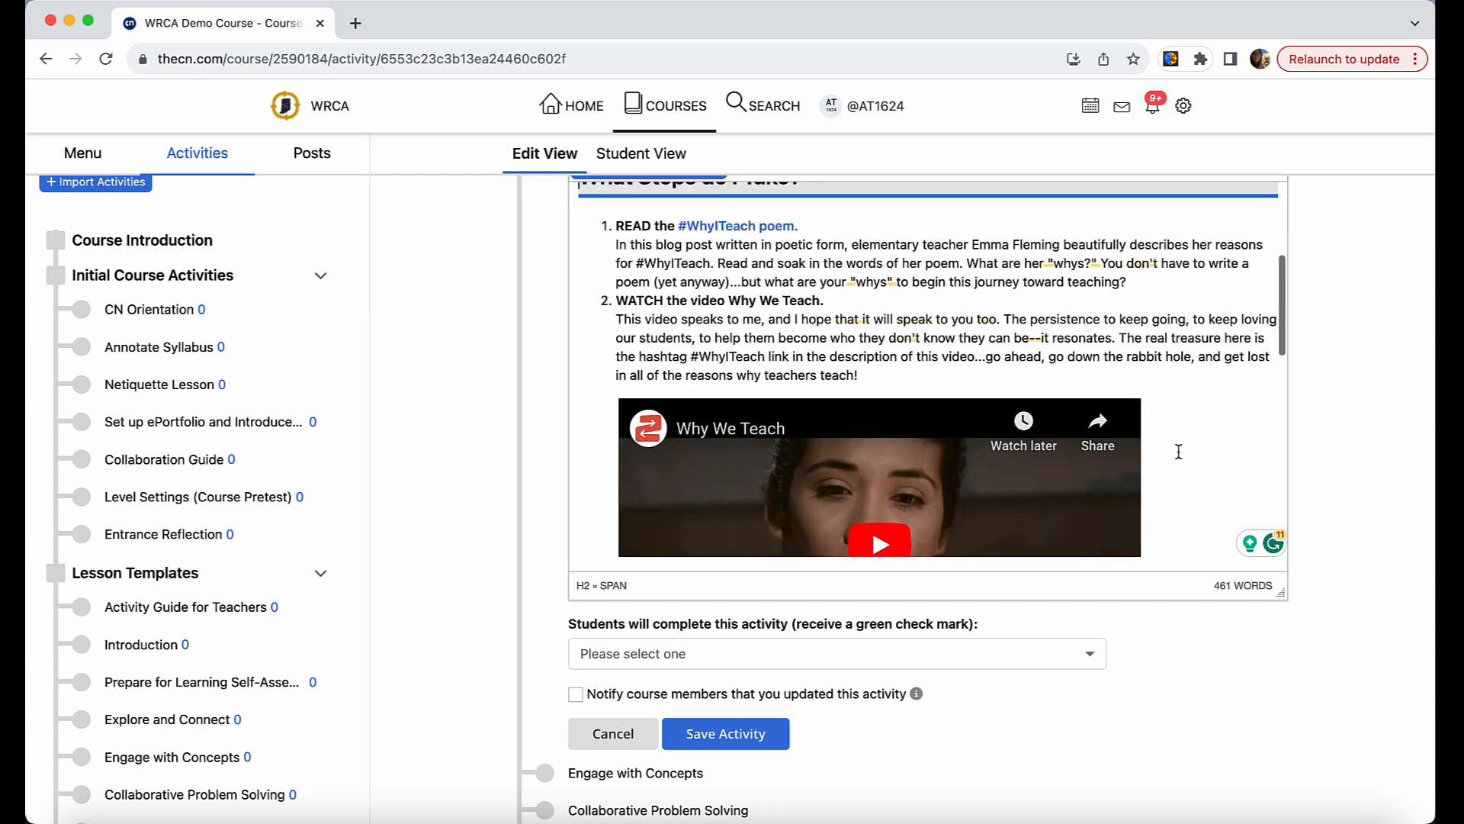
pyautogui.scroll(3, 1178, 452)
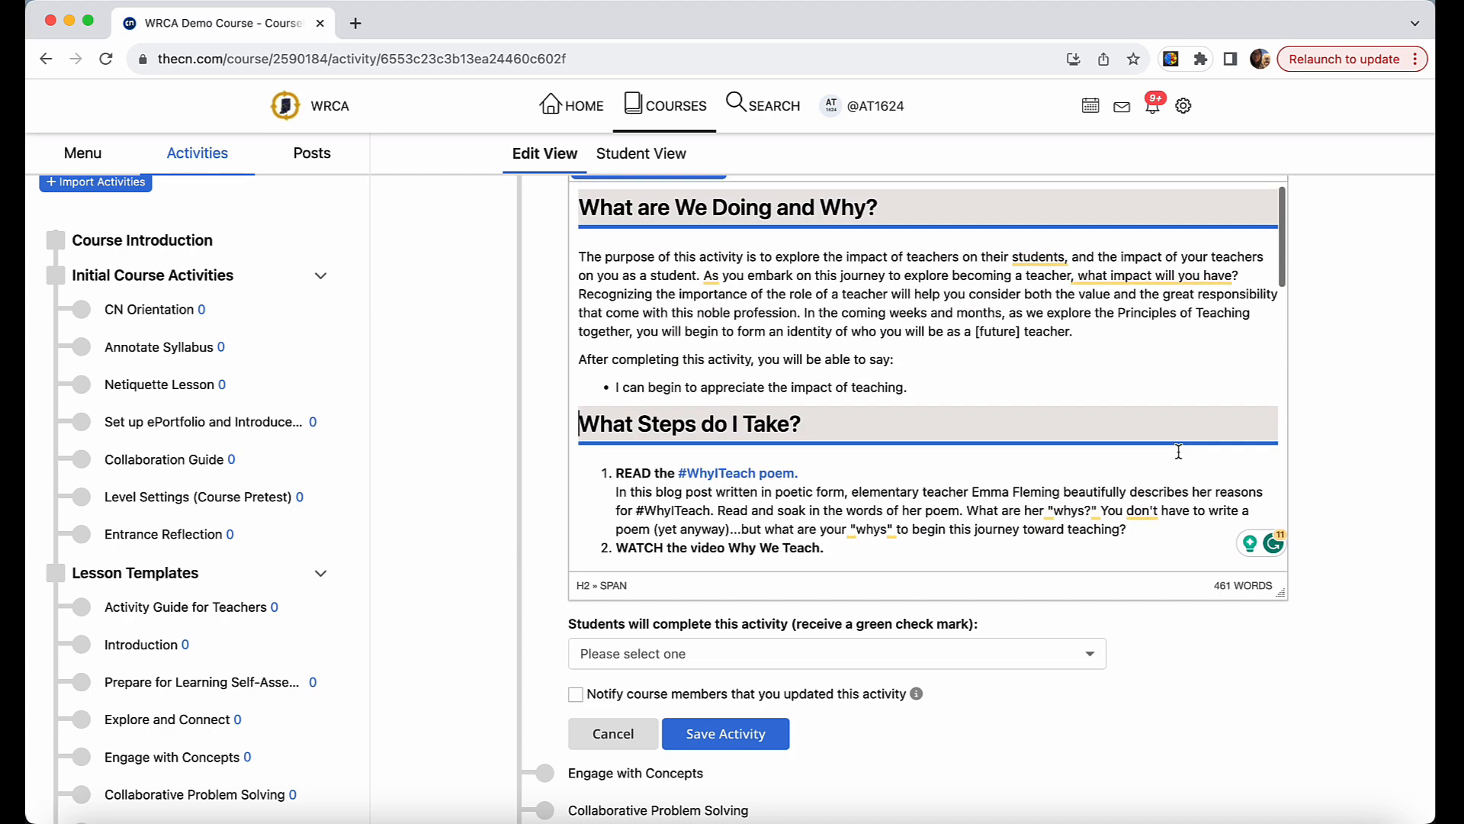
# Replace the placeholder sentence under References with the copied citations for the #WhyITeach blog post and the Why We Teach video.
pyautogui.scroll(-5, 1178, 452)
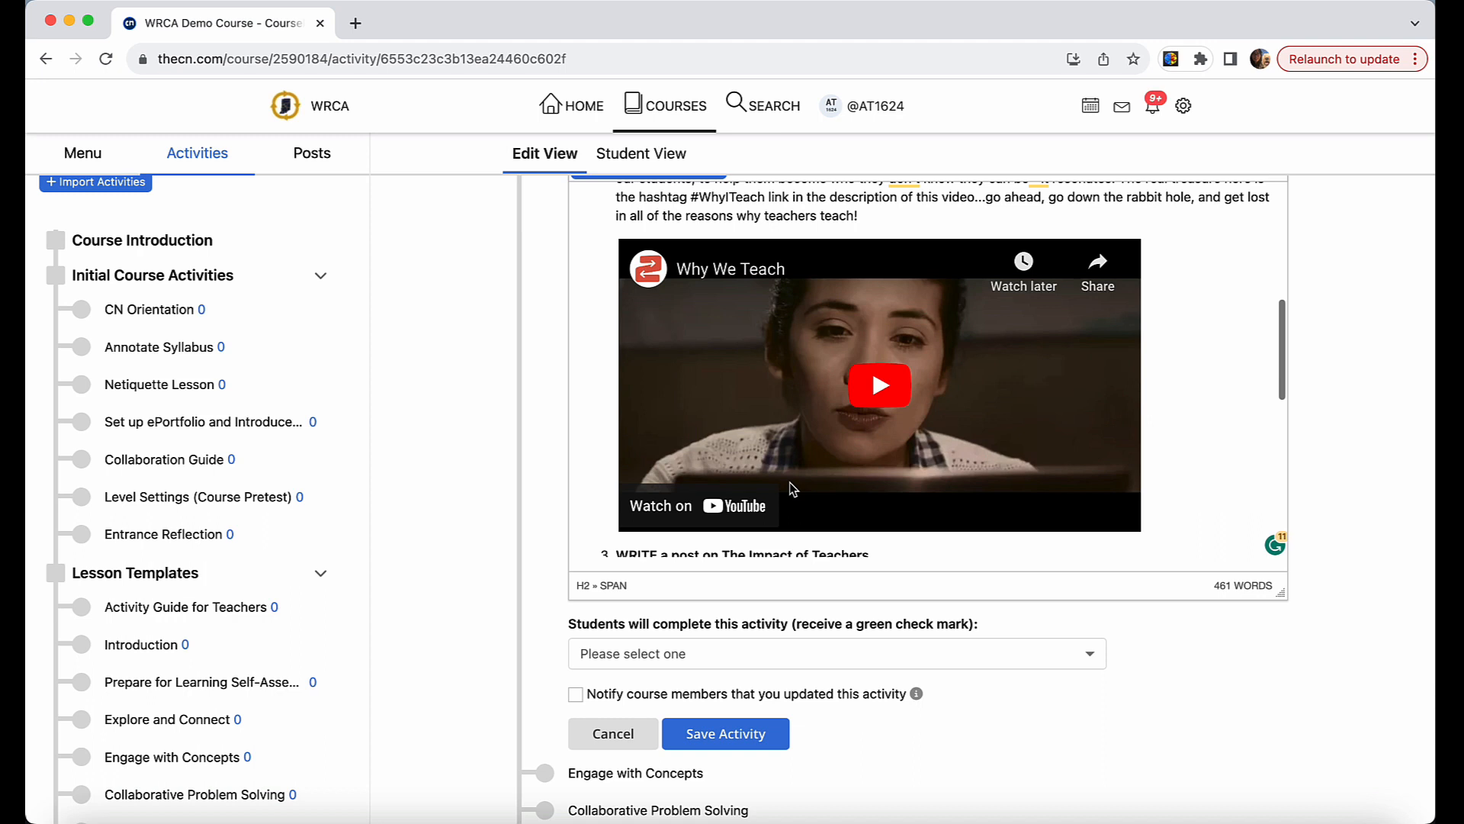
pyautogui.scroll(-10, 789, 482)
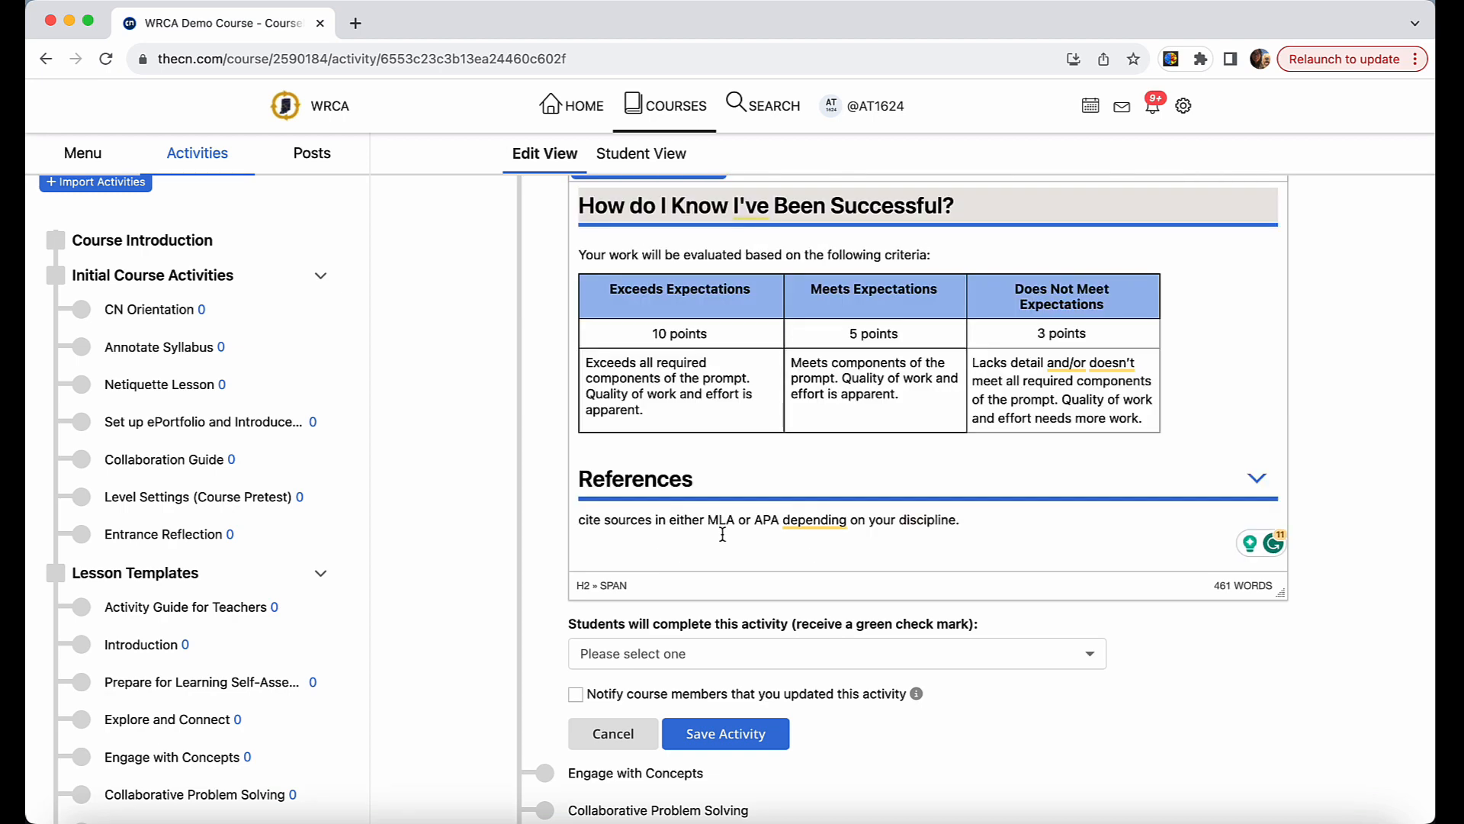
pyautogui.click(686, 532)
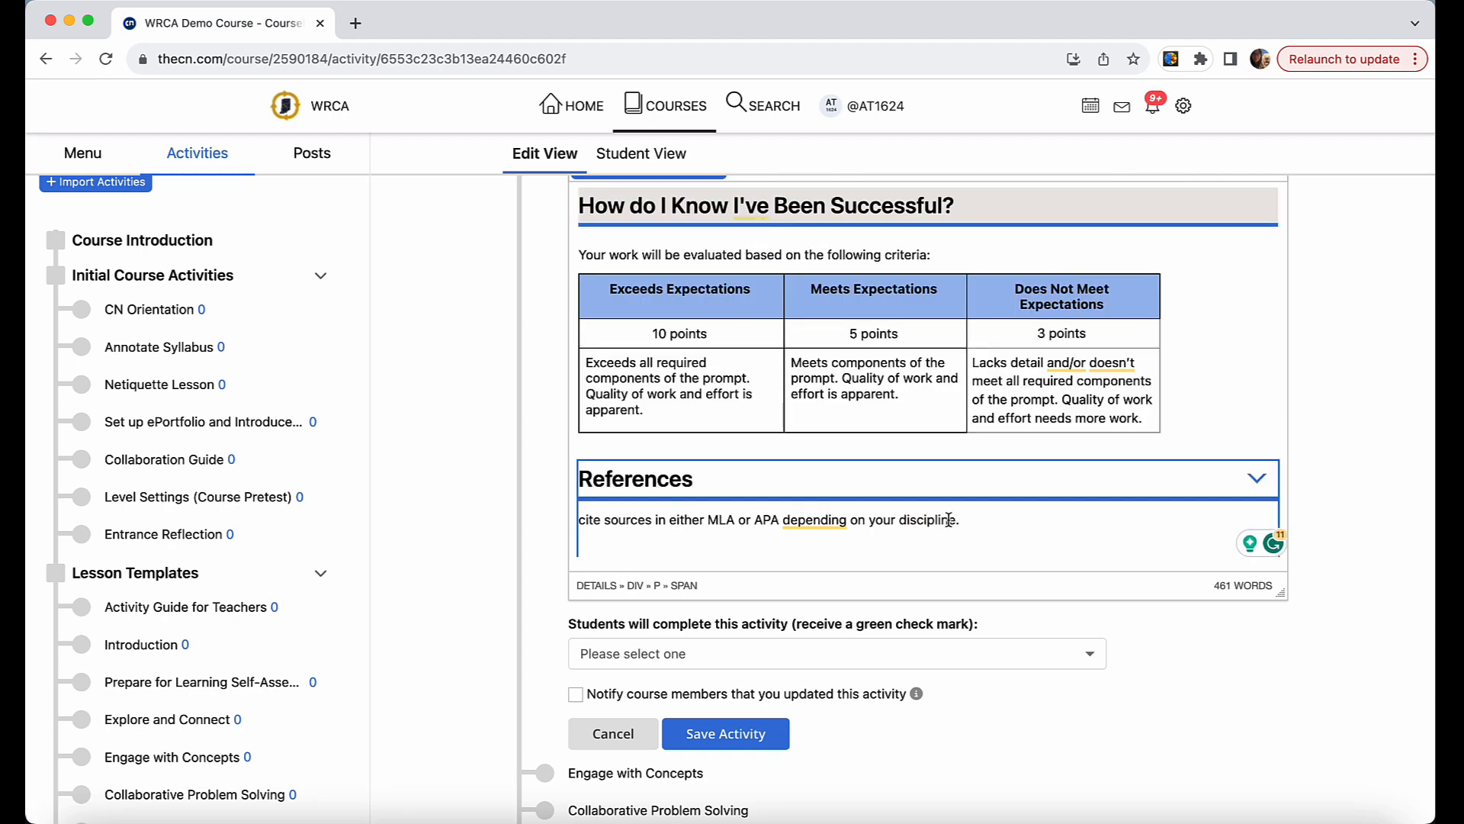
pyautogui.moveTo(963, 520); pyautogui.dragTo(584, 517)
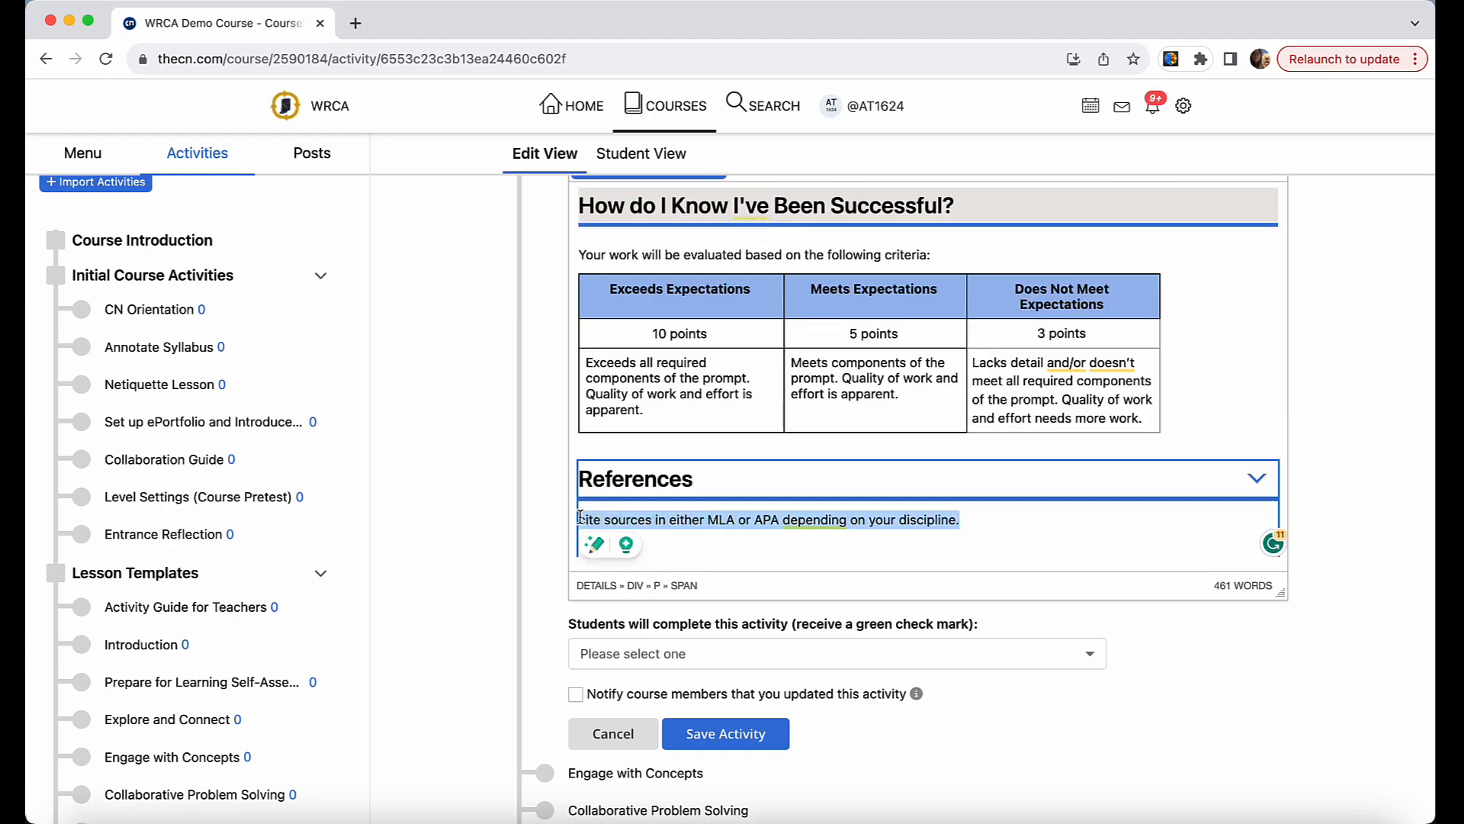
pyautogui.write('Fleming, E. (2018 December 10). #WhyITeach: An ode to reading and writing. University of Notre Dame Center for Literacy Education. Retrieved on Dec 6, 2023 from https://iei.nd.edu/initiatives/notre-dame-center-for-literacy-education/news/whyiteach-an-ode-to-reading-and-writing.  Teacher2Teacher. (2018). Why we teach. [Video] Retrieved on Dec 6, 2023 from https://www.youtube.com/watch?v=h0yI6xQRsng.')
# Remove the blank line between the two citations and the empty lines after the last one in References.
pyautogui.click(635, 468)
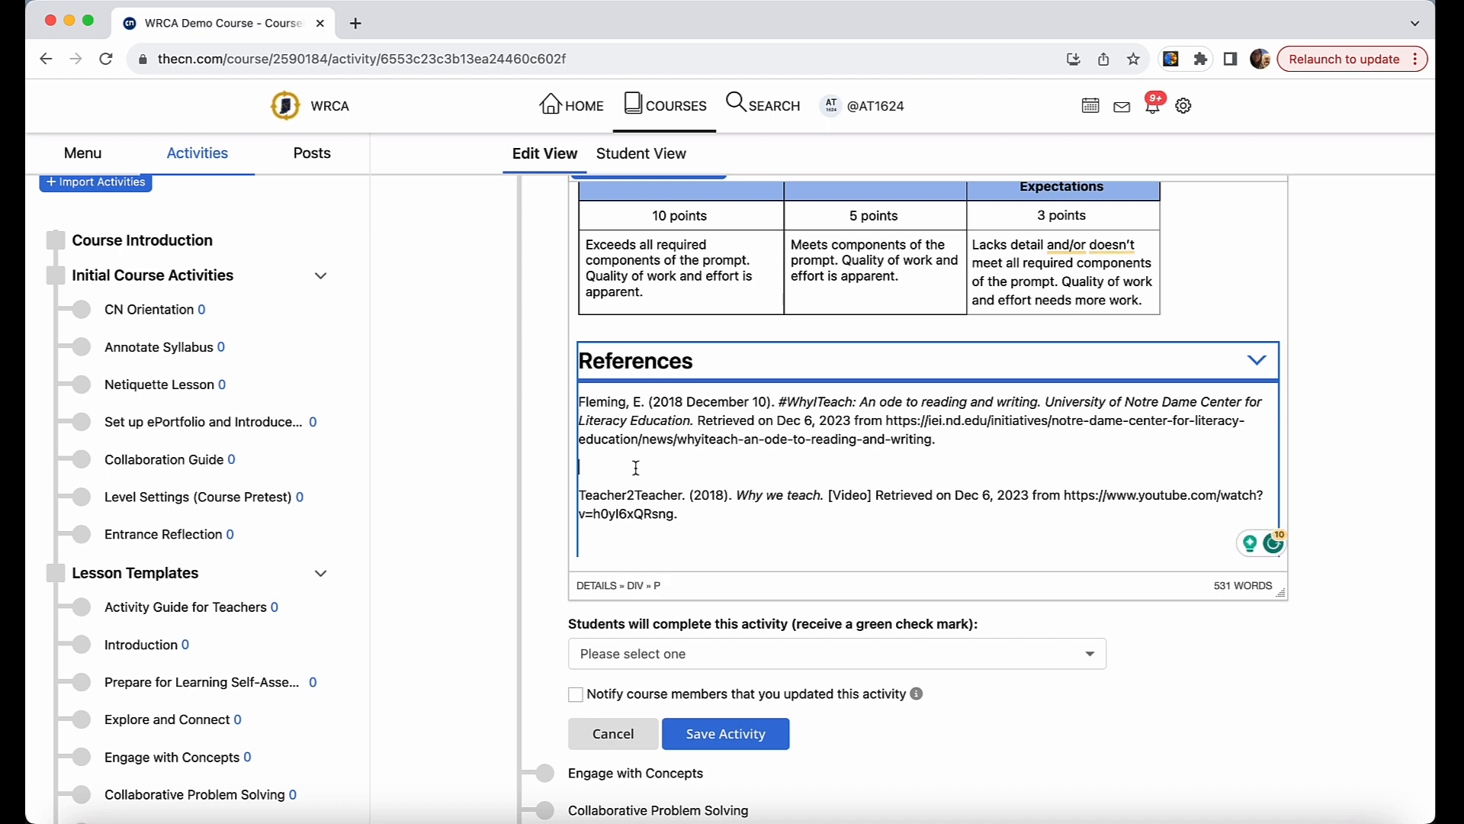
pyautogui.press('BackSpace')
pyautogui.click(613, 531)
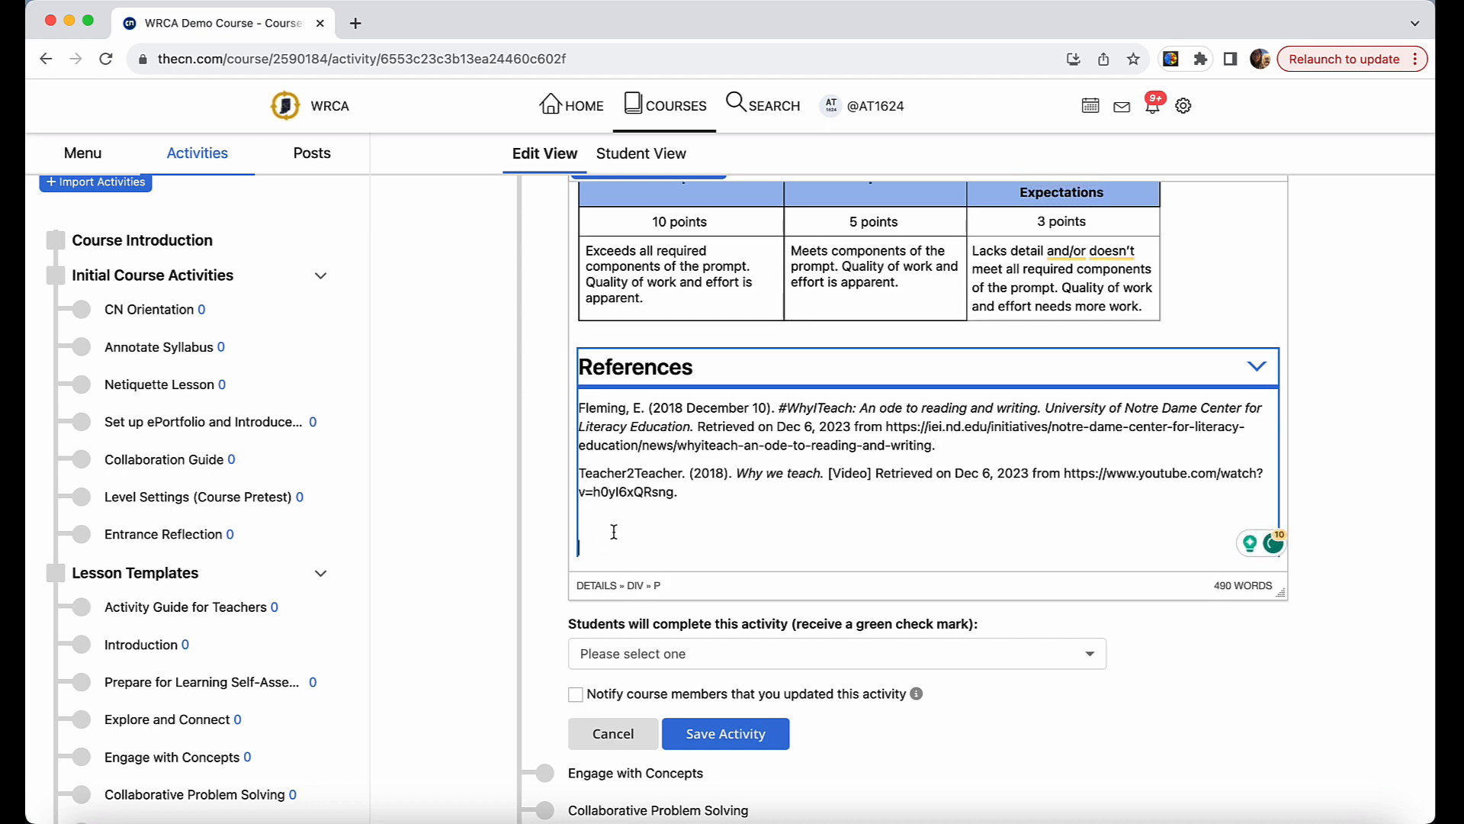
pyautogui.press('BackSpace')
pyautogui.press('BackSpace')
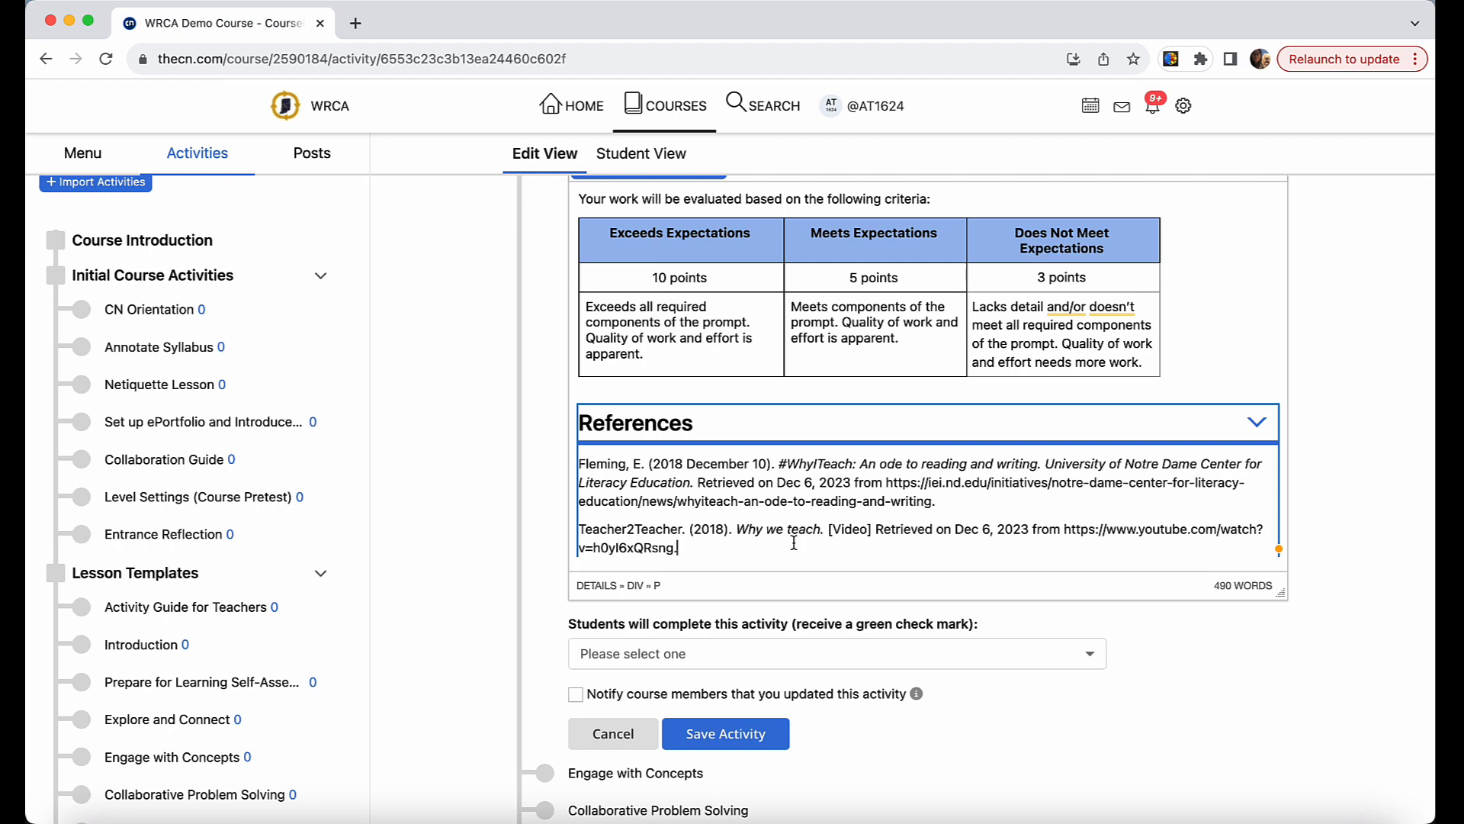
pyautogui.scroll(5, 794, 542)
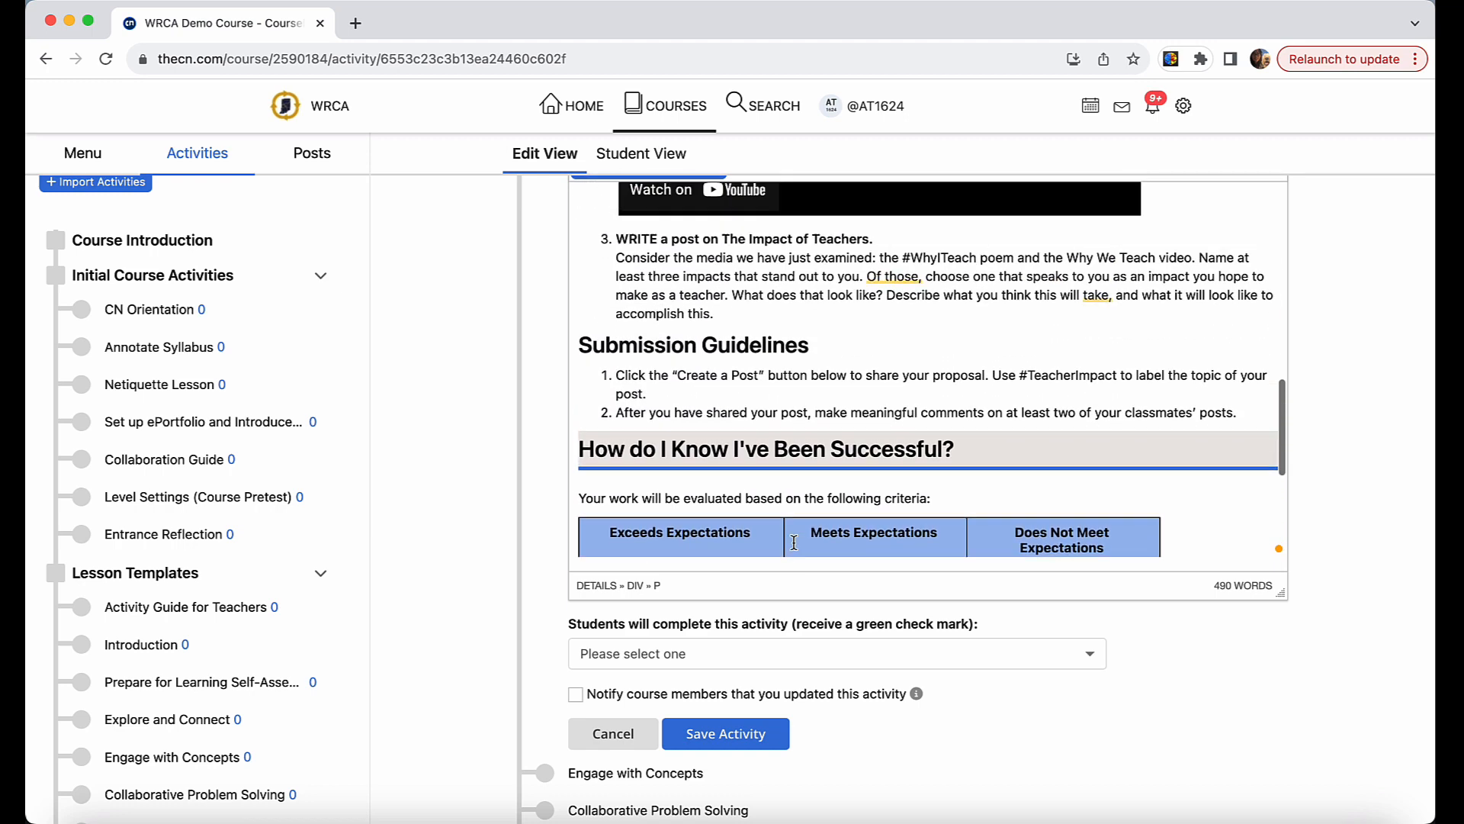
pyautogui.scroll(6, 794, 542)
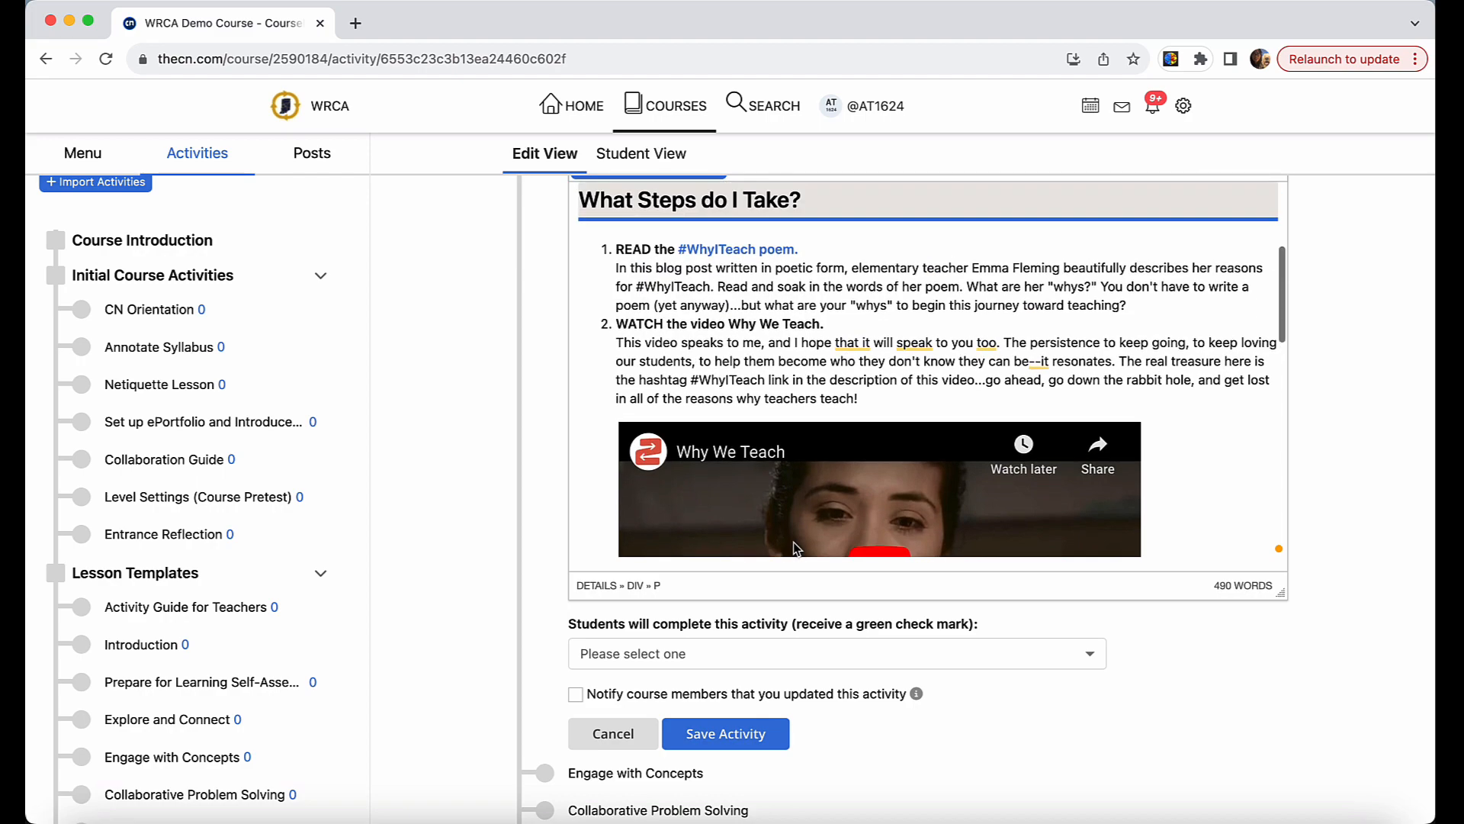